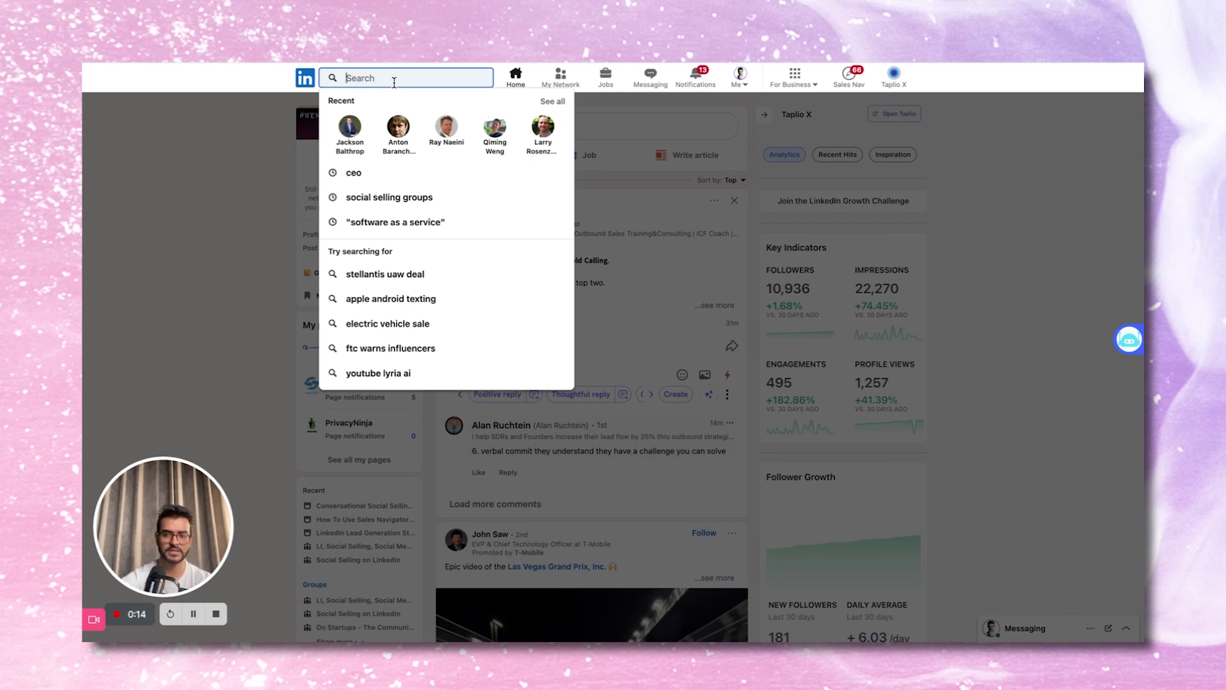
Step: Enter and run the query ("B2B" or "SaaS" or "Software as a service"), correcting typos
{"action": "type", "text": "lB\""}
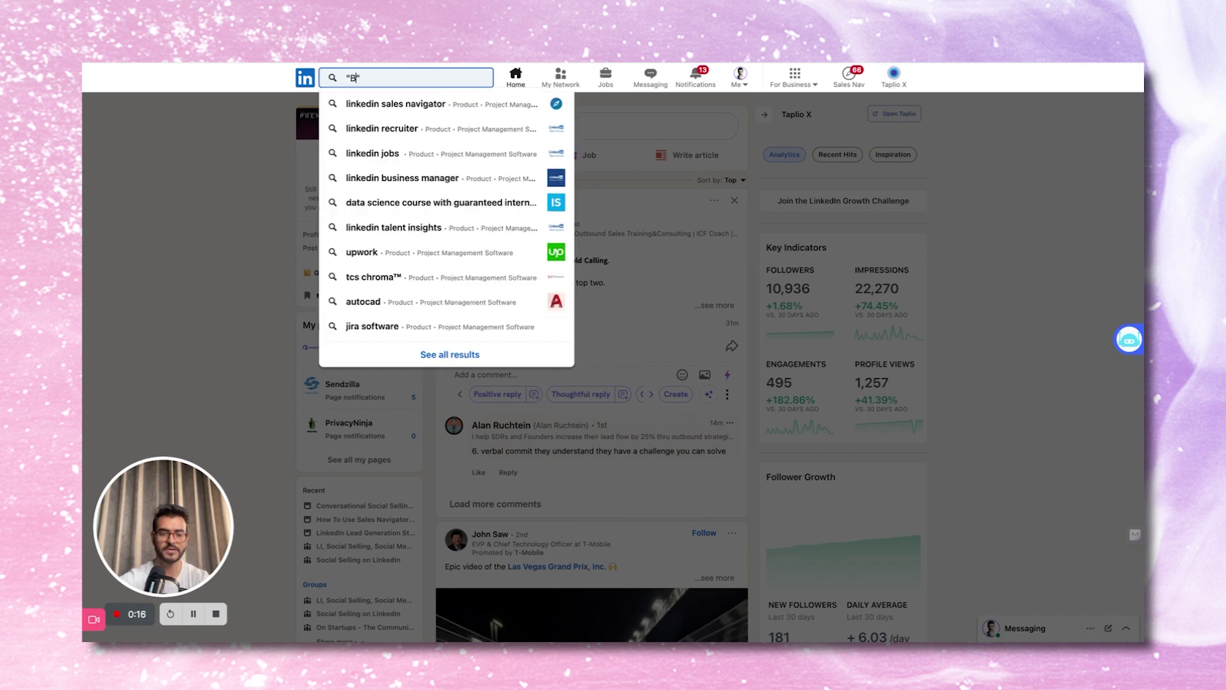
{"action": "type", "text": "2B"}
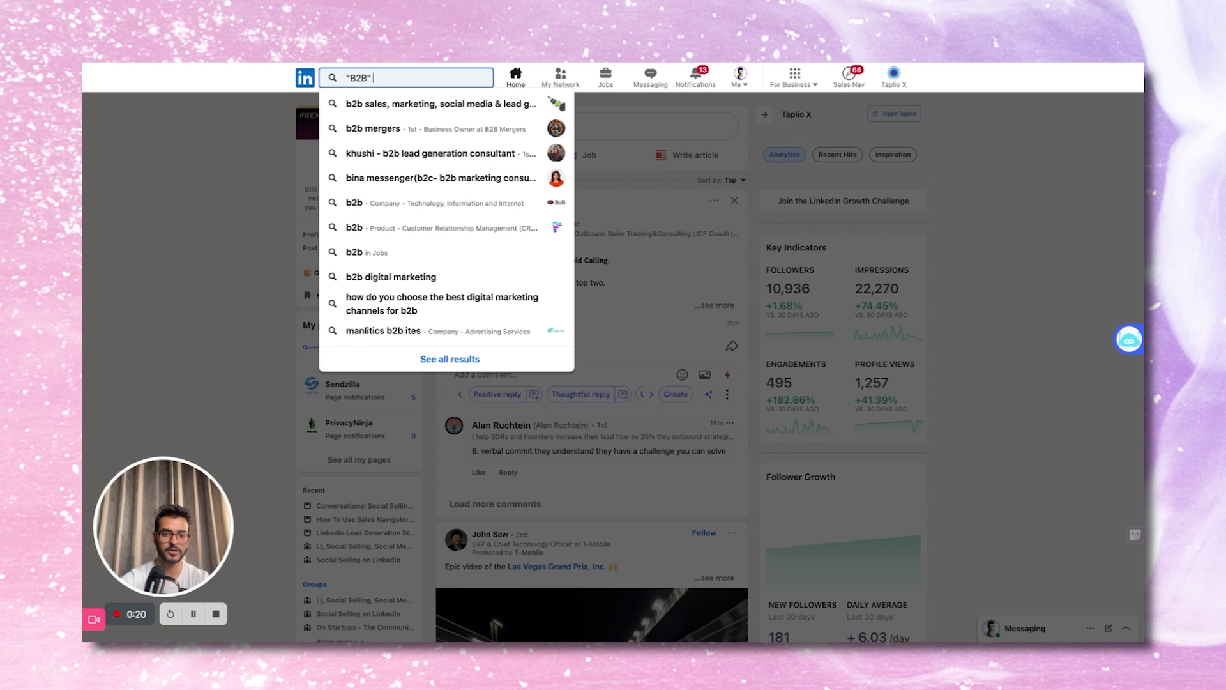
{"action": "type", "text": " or \""}
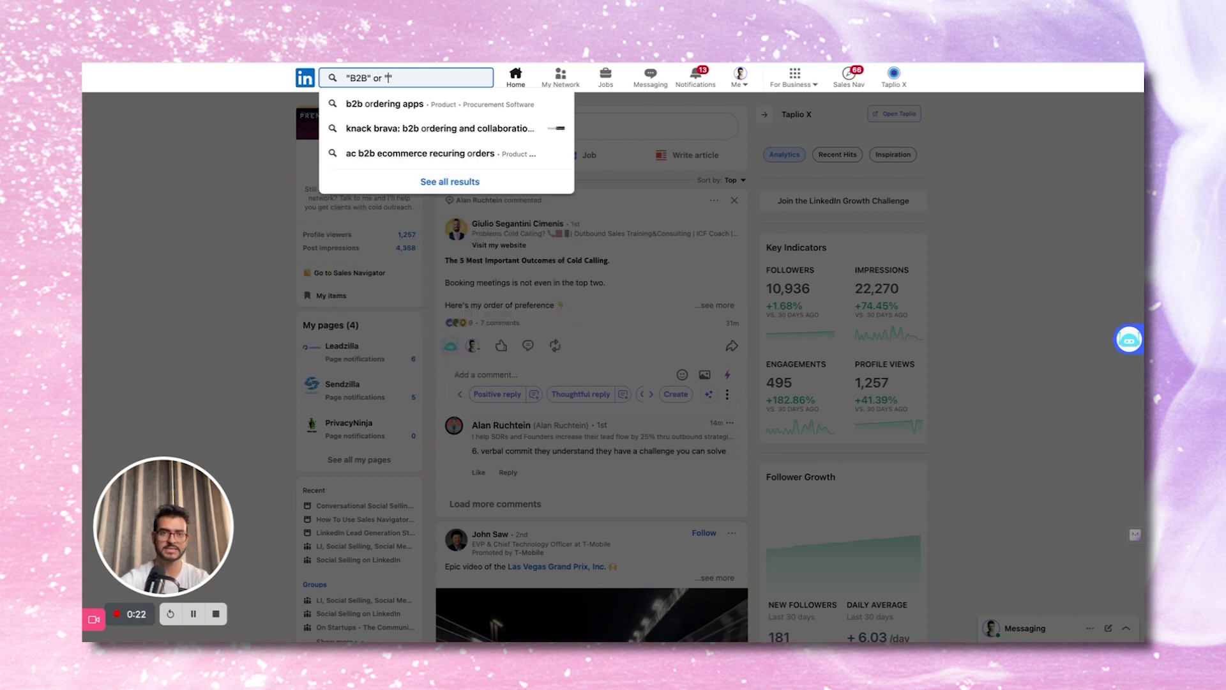
{"action": "type", "text": "Saa\" or \"Software a"}
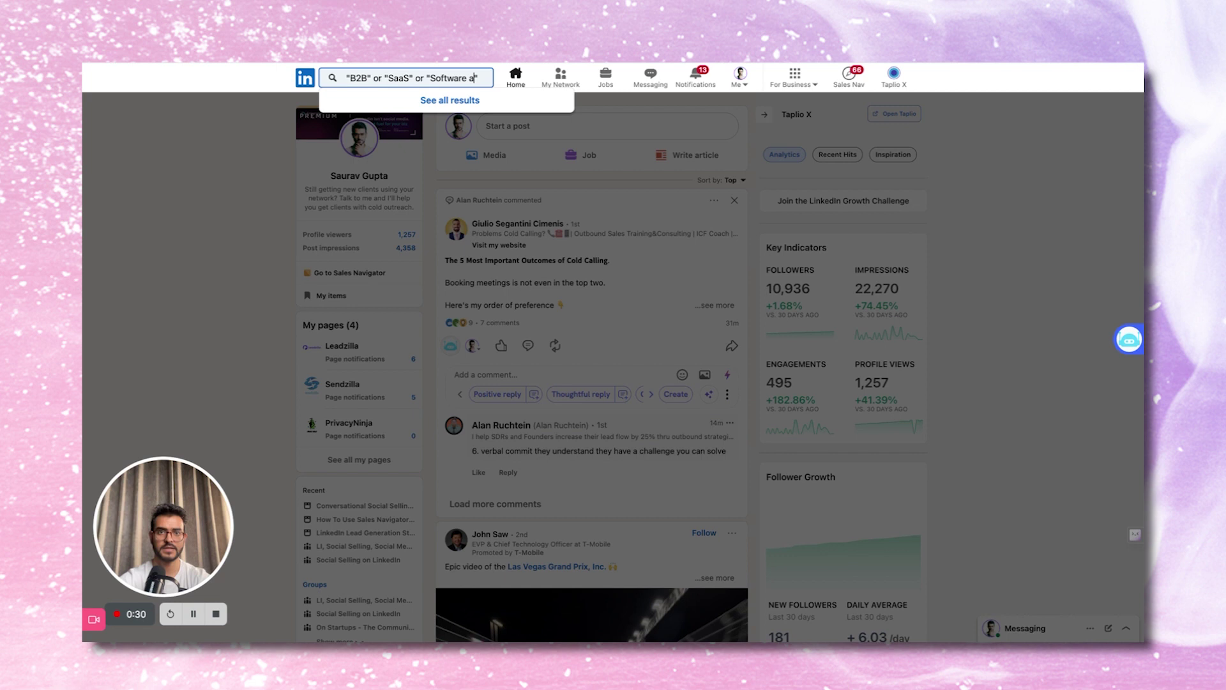
{"action": "type", "text": "serc"}
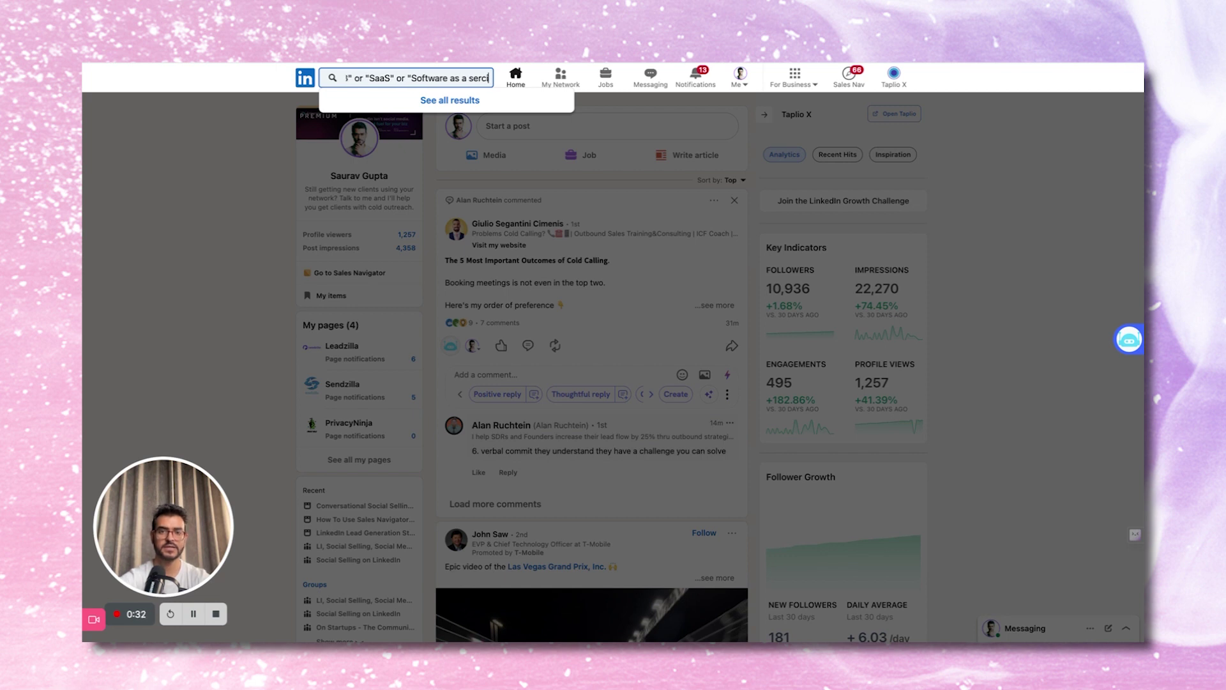
{"action": "key", "text": "BackSpace"}
{"action": "type", "text": "vice\""}
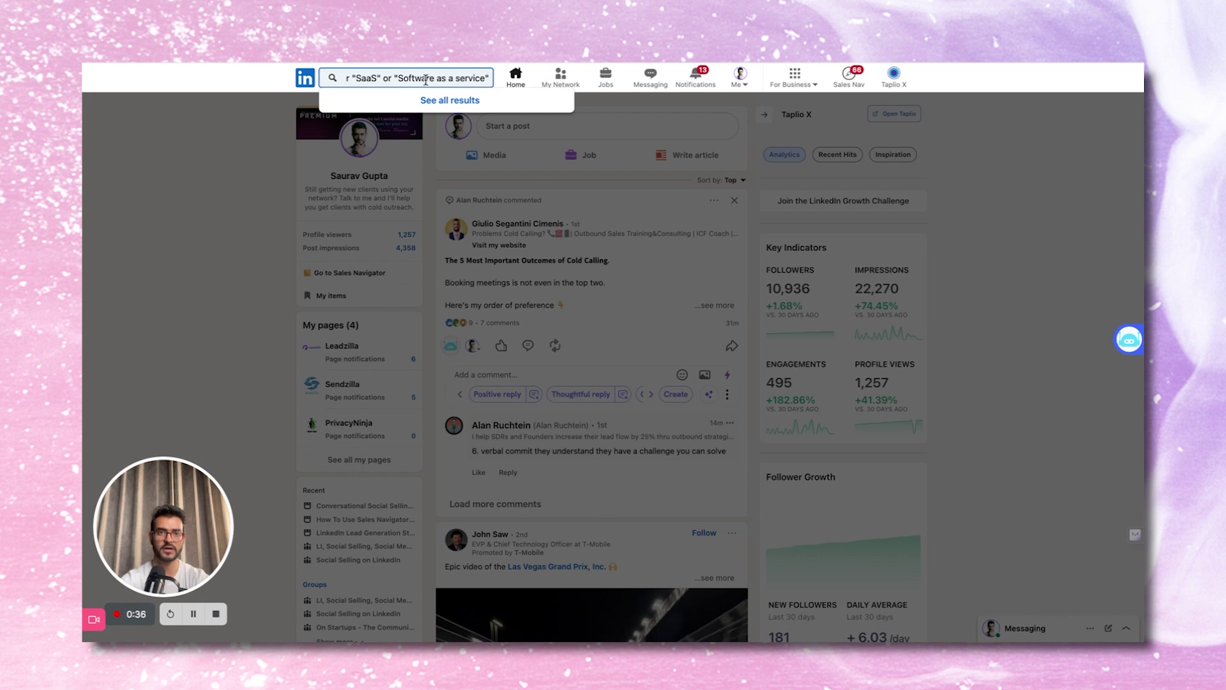
{"action": "left_click", "coordinate": [379, 77]}
{"action": "type", "text": "\""}
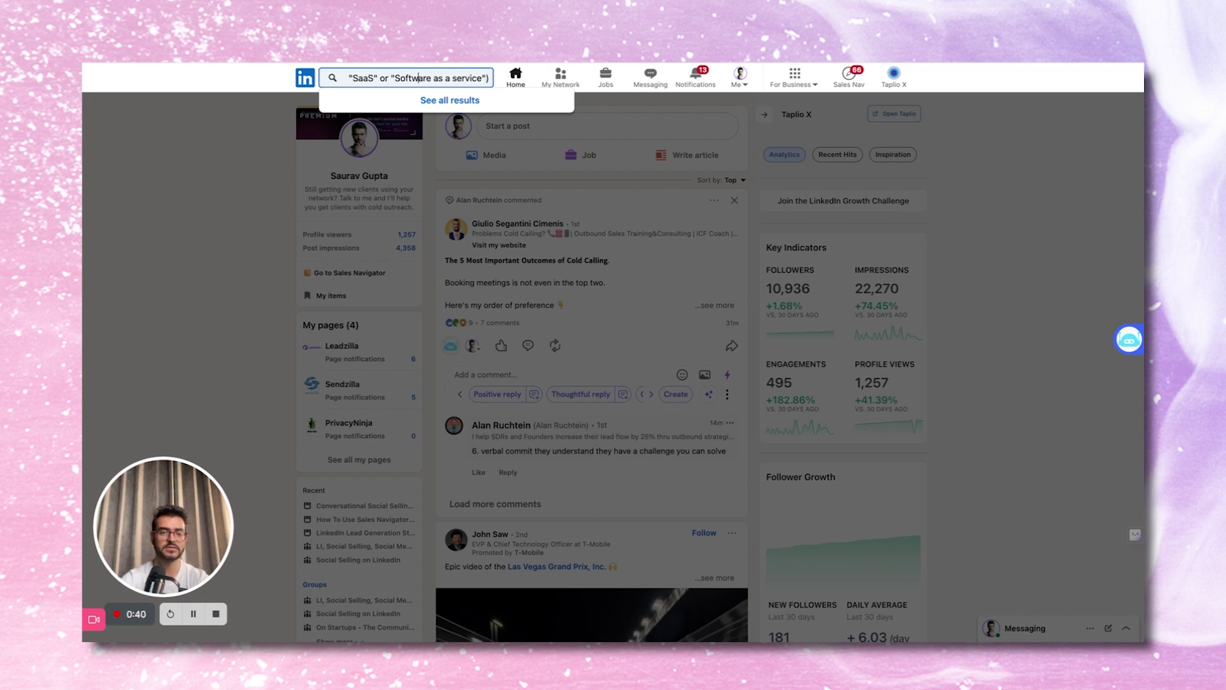
{"action": "left_click", "coordinate": [352, 78]}
{"action": "type", "text": "\"B2B\" or "}
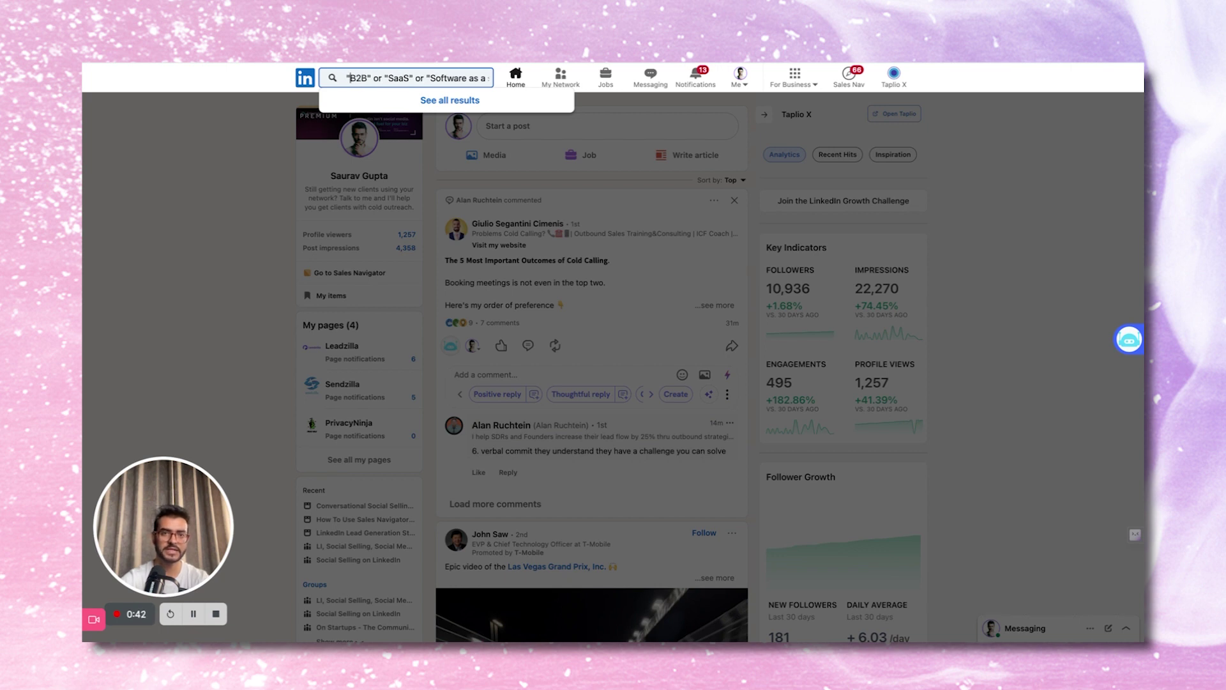
{"action": "type", "text": "("}
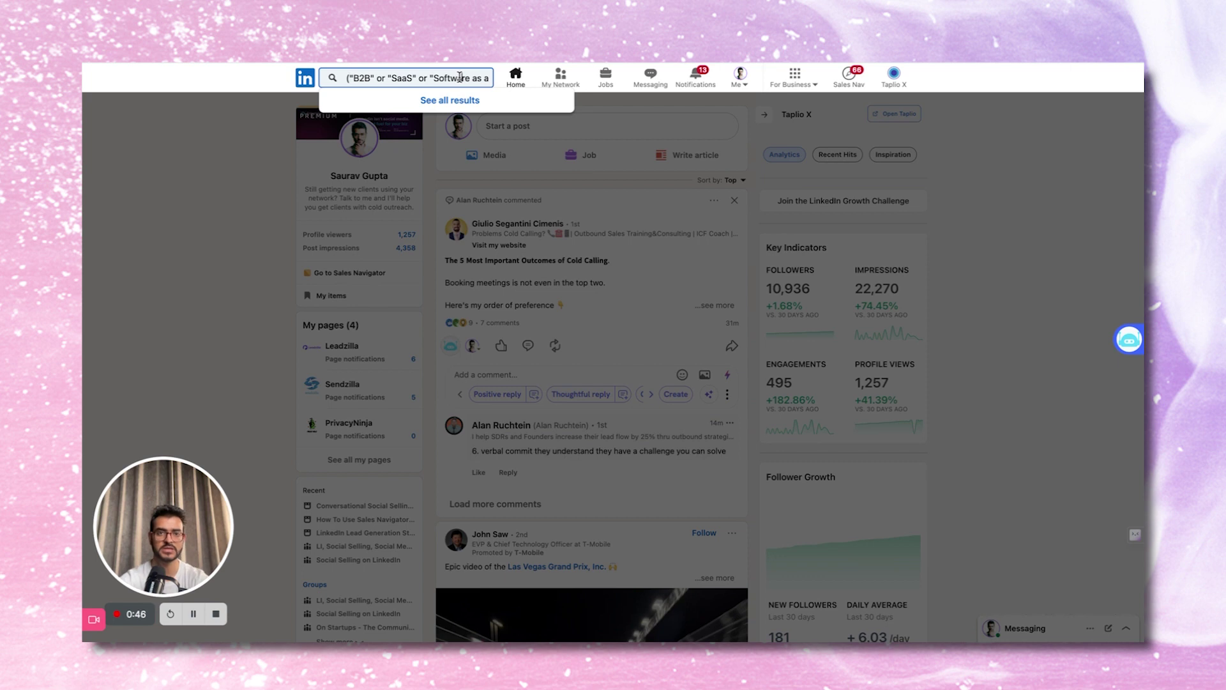
{"action": "key", "text": "Return"}
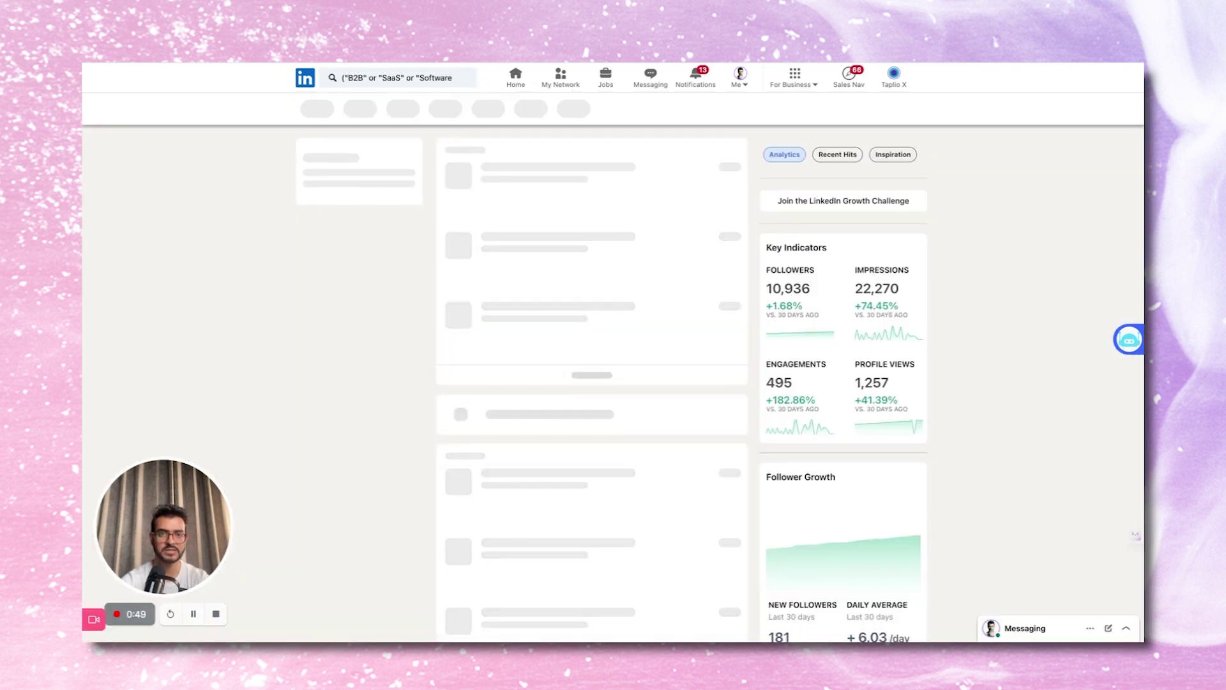
Step: Filter results to People and rerun with "Software as a service" kept in quotes, about 205,000 results
{"action": "left_click", "coordinate": [316, 110]}
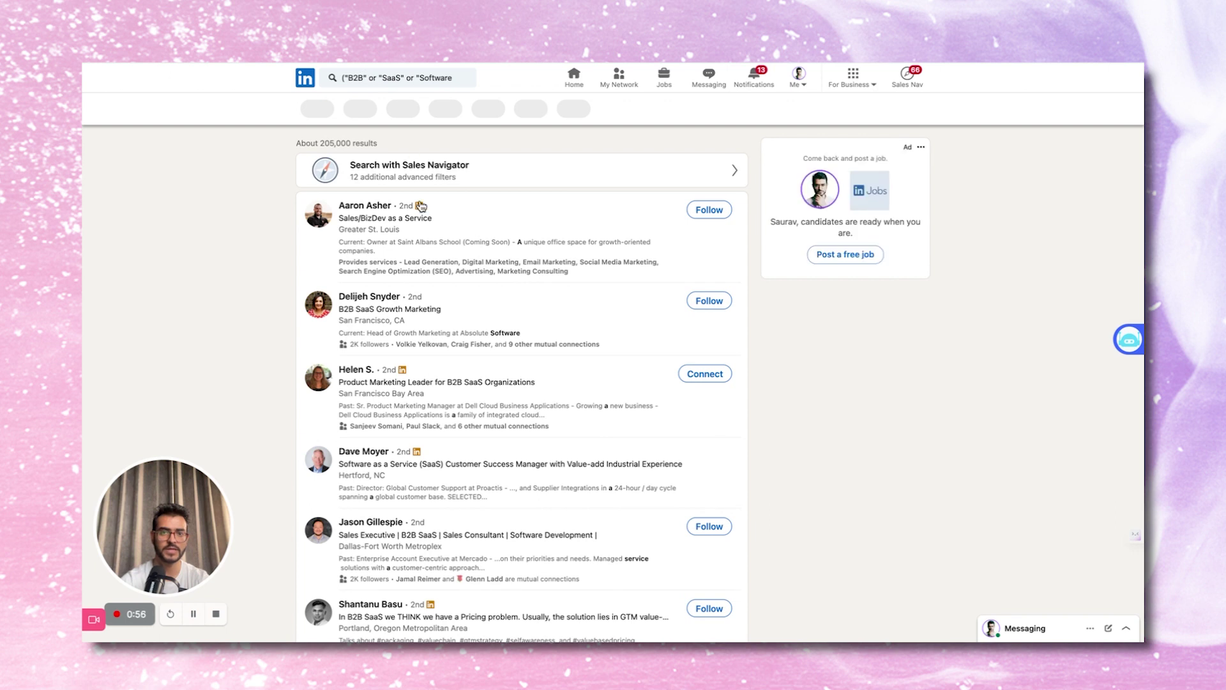
{"action": "left_click", "coordinate": [435, 78]}
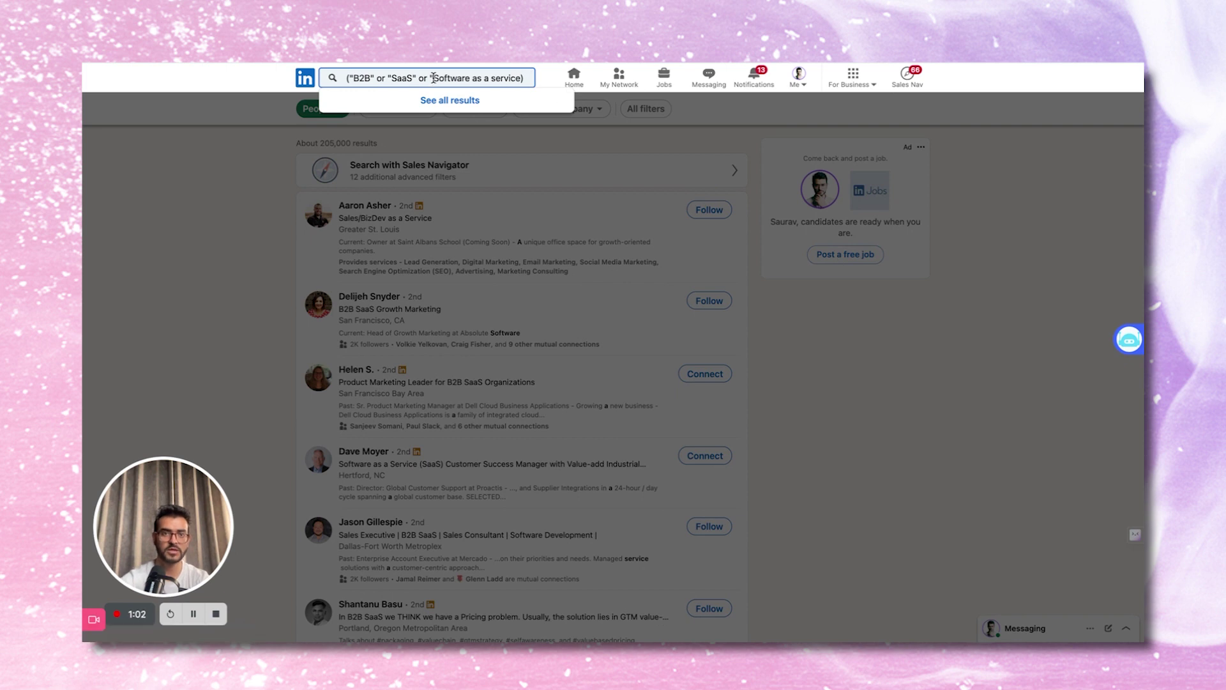
{"action": "key", "text": "BackSpace"}
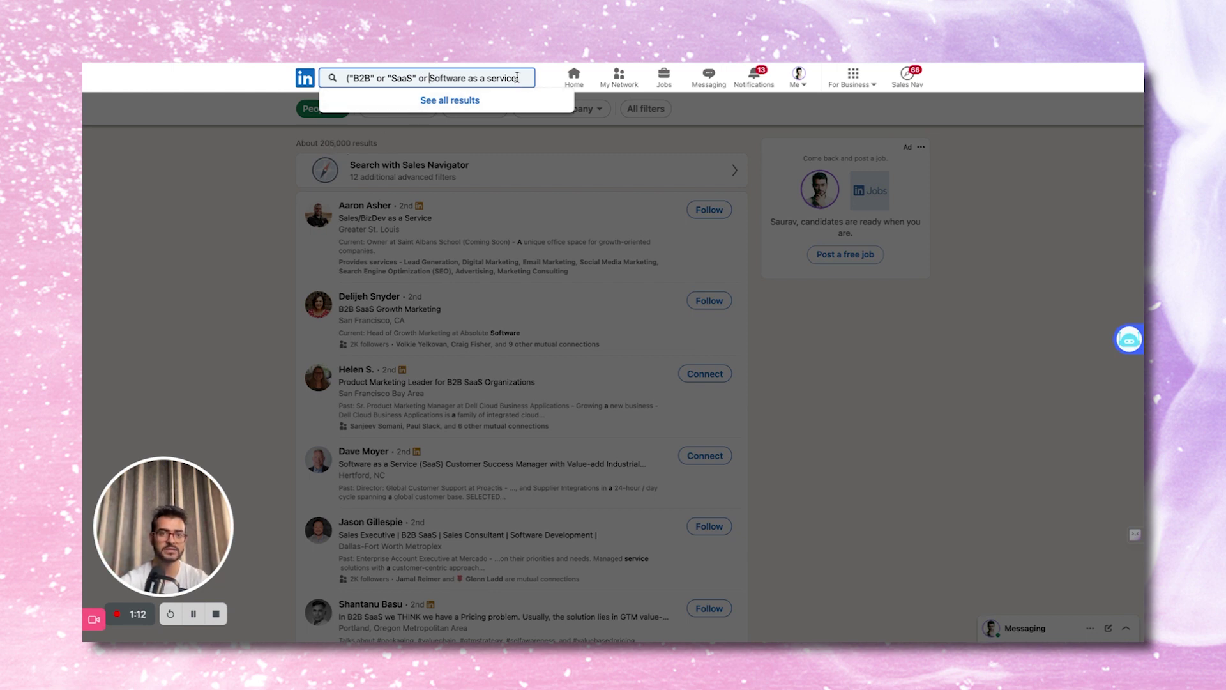
{"action": "key", "text": "Return"}
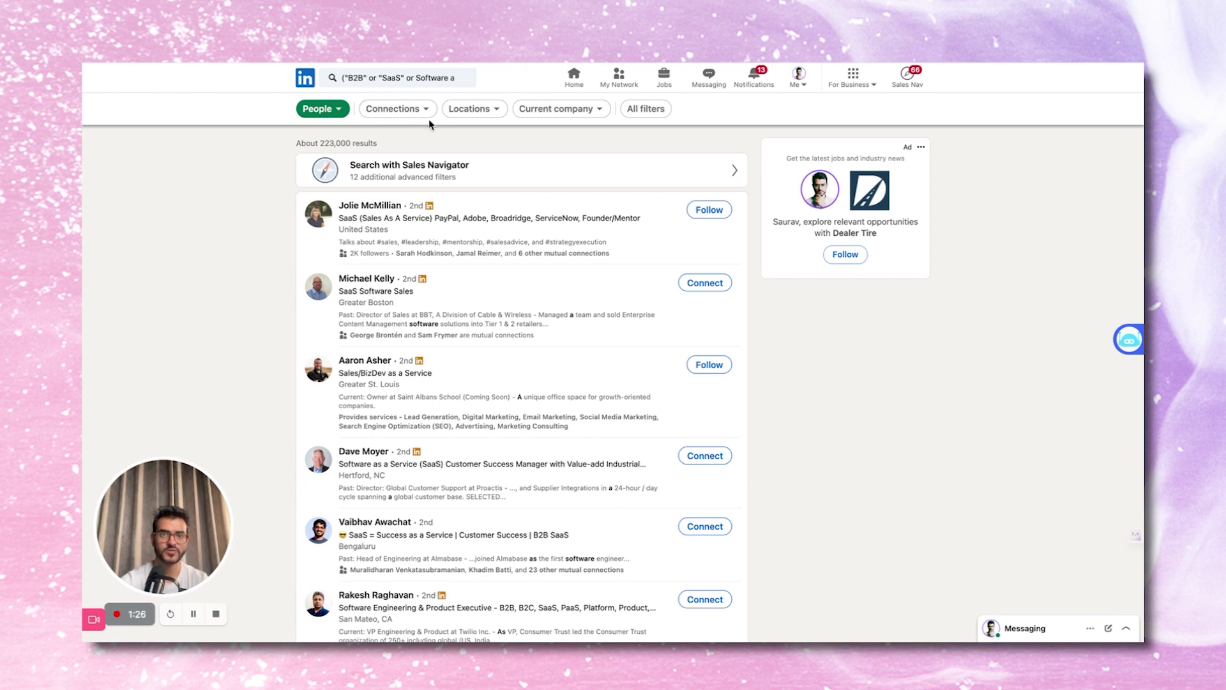
{"action": "left_click", "coordinate": [427, 78]}
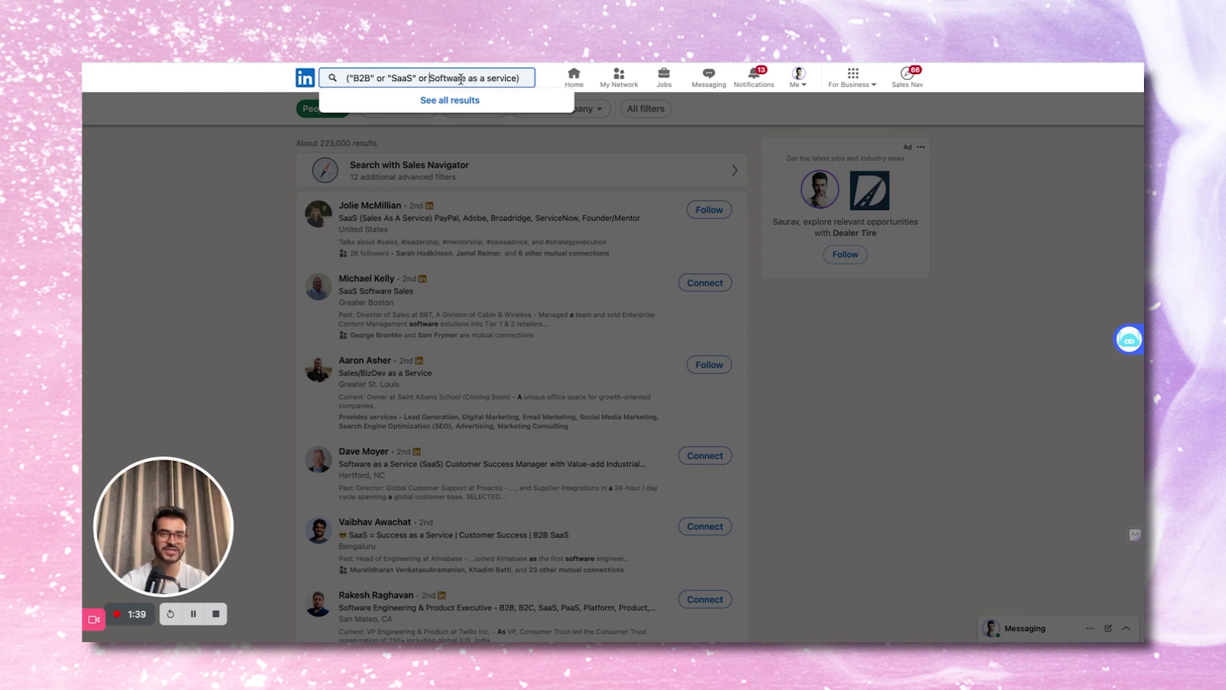
{"action": "type", "text": "\""}
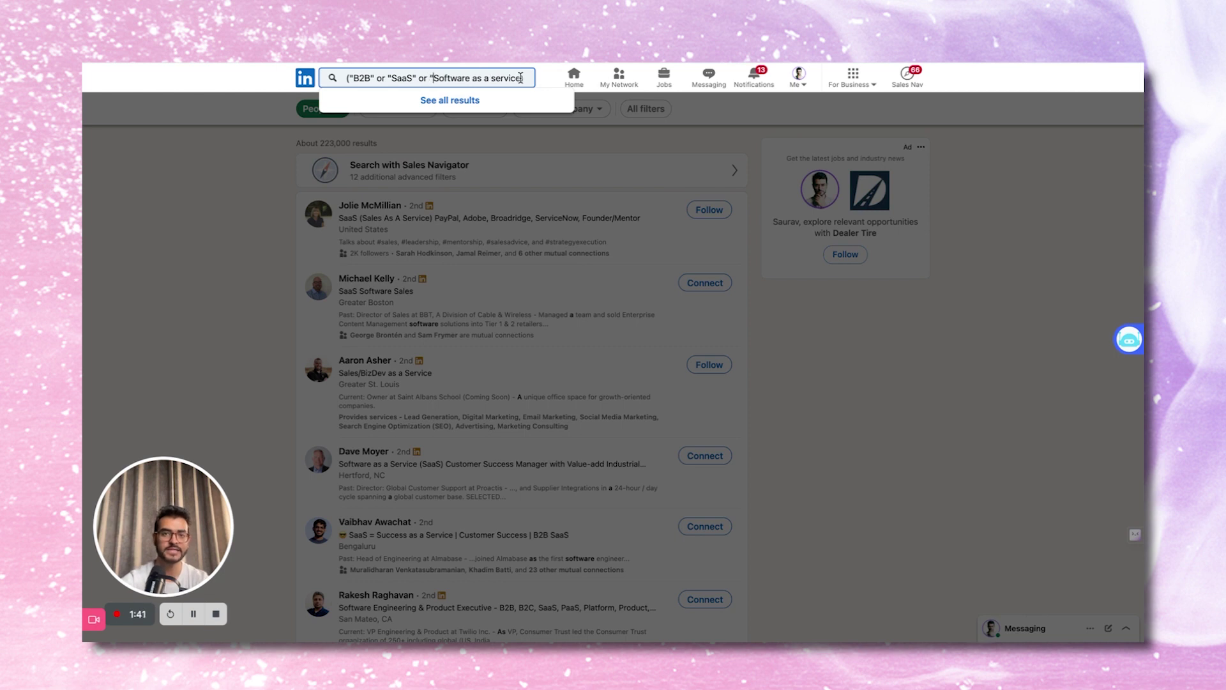
{"action": "key", "text": "Return"}
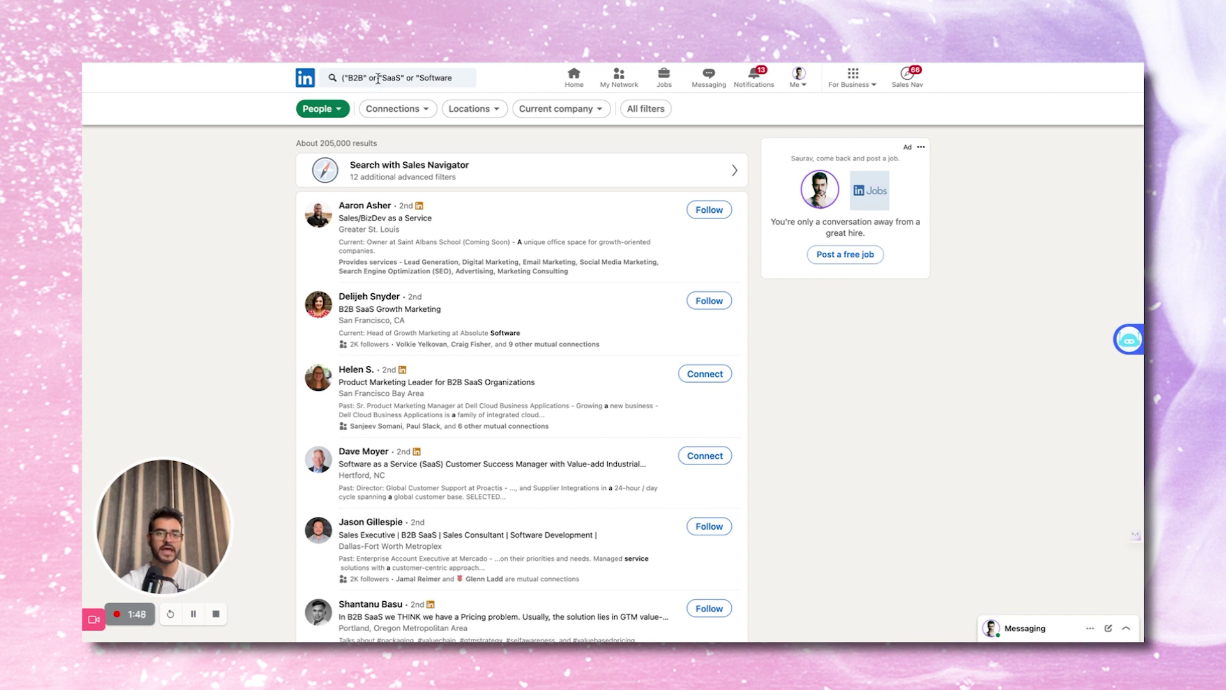
Step: Add AND ("CEO" or "co-founder" or "owner" or "founder") to the query and run it, giving 568 results
{"action": "left_click", "coordinate": [450, 80]}
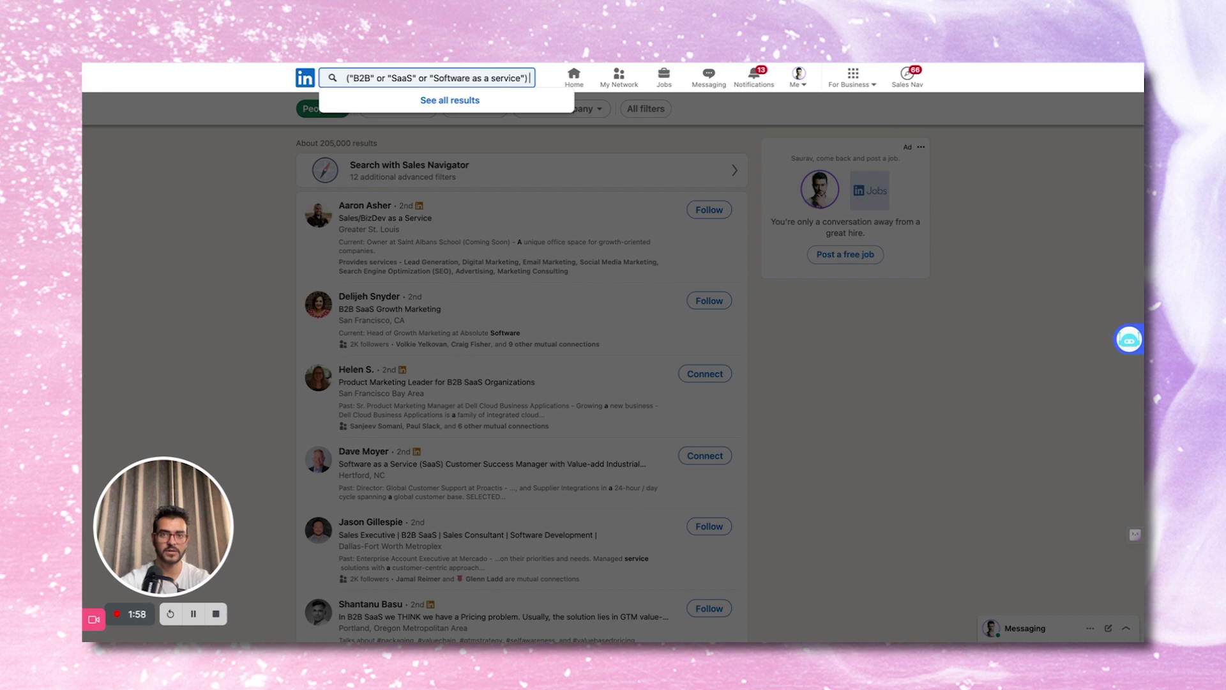
{"action": "type", "text": "AND (\"\""}
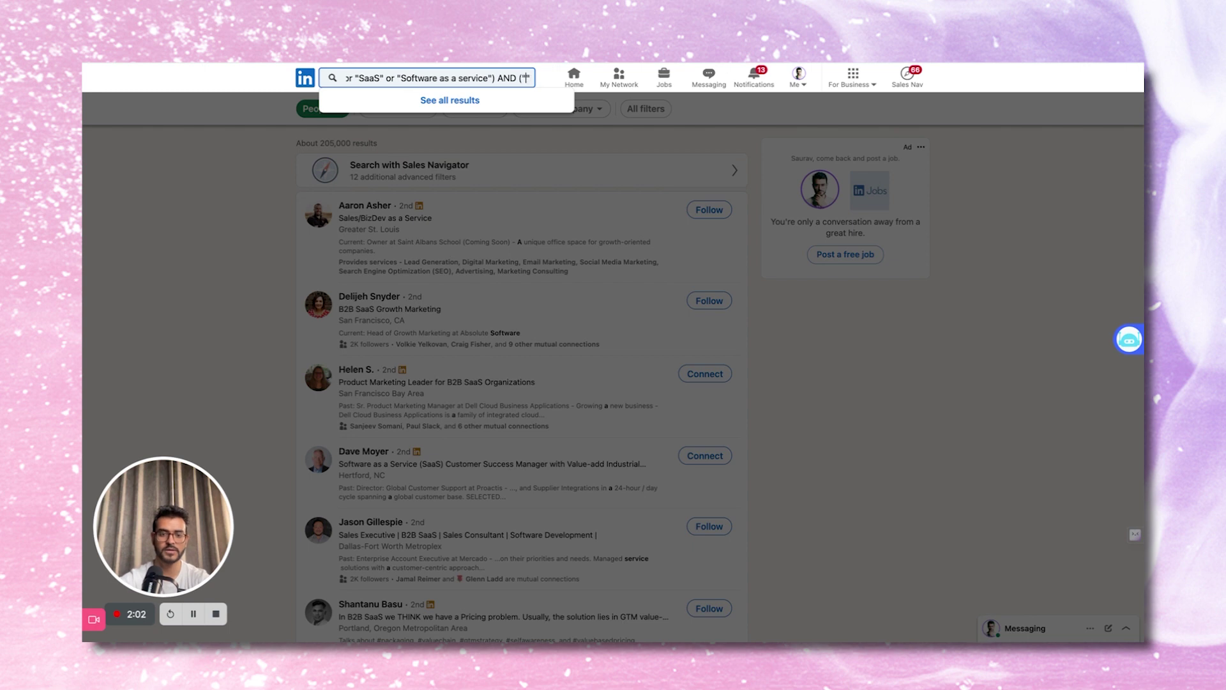
{"action": "type", "text": "CEO"}
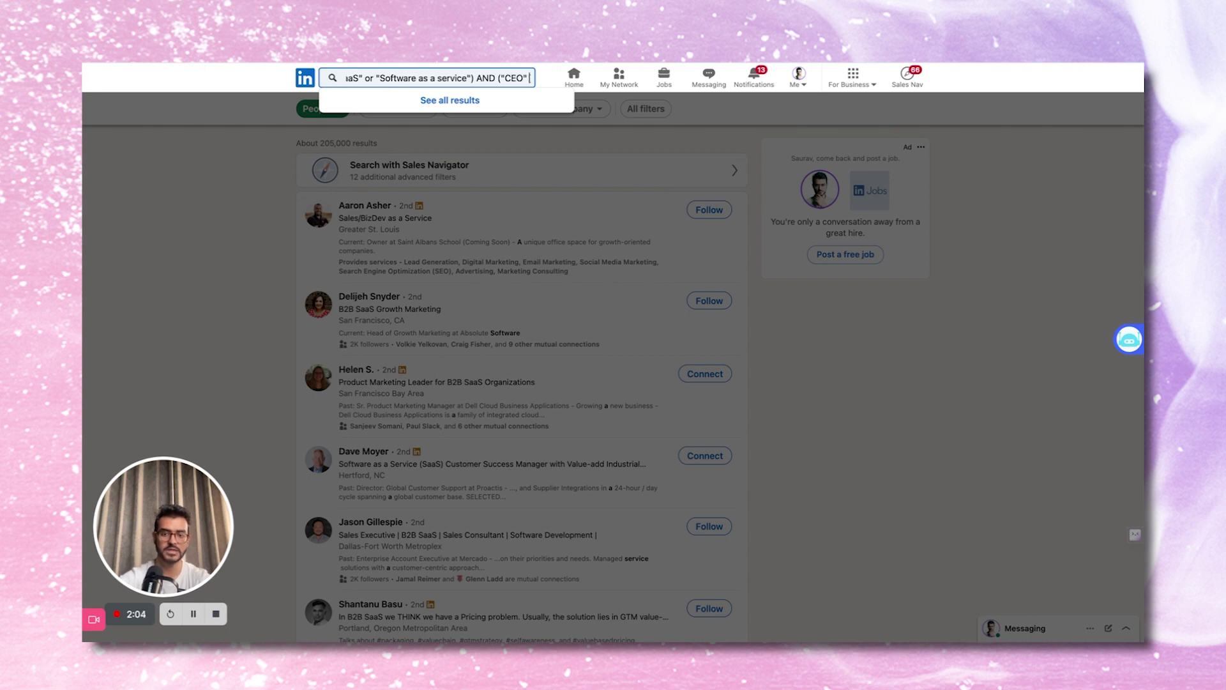
{"action": "type", "text": " OR"}
{"action": "key", "text": "BackSpace"}
{"action": "key", "text": "BackSpace"}
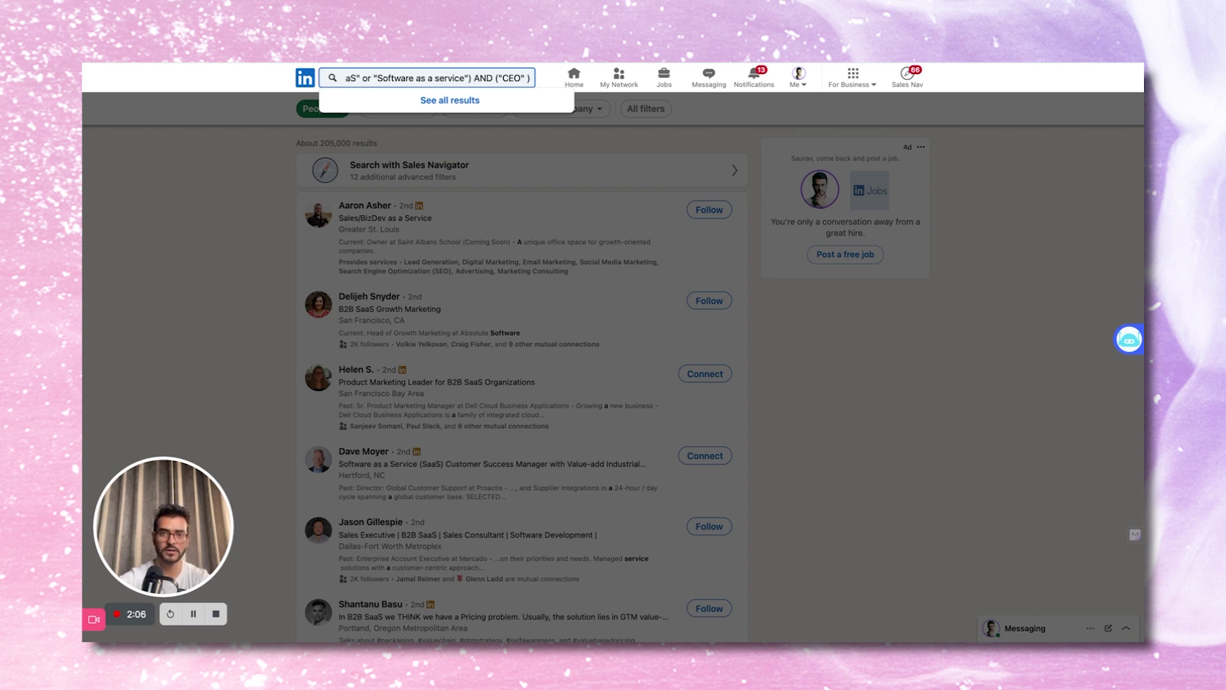
{"action": "type", "text": "or \"\""}
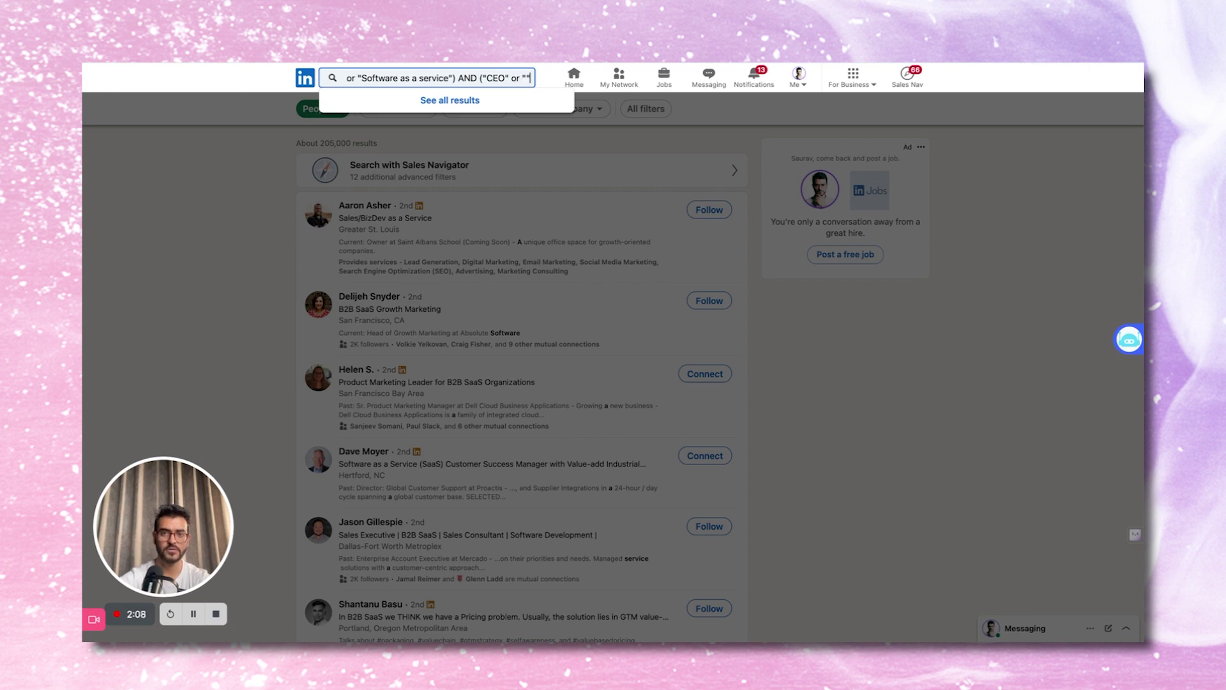
{"action": "type", "text": "co-founde"}
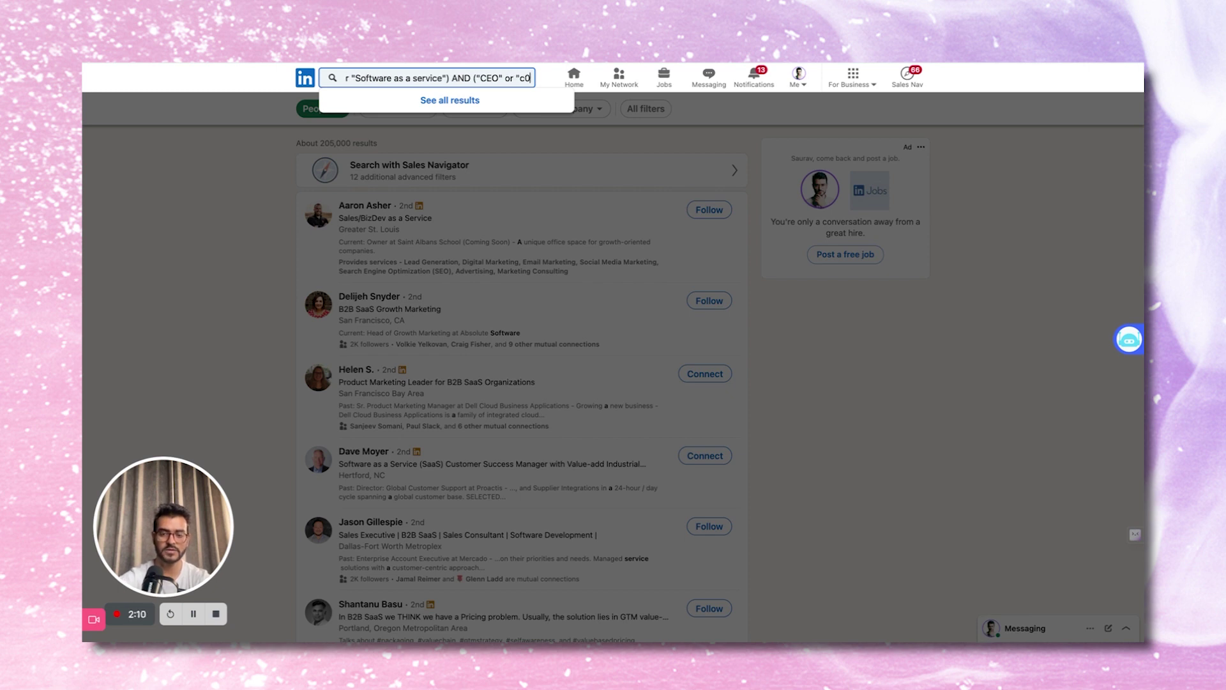
{"action": "type", "text": "r"}
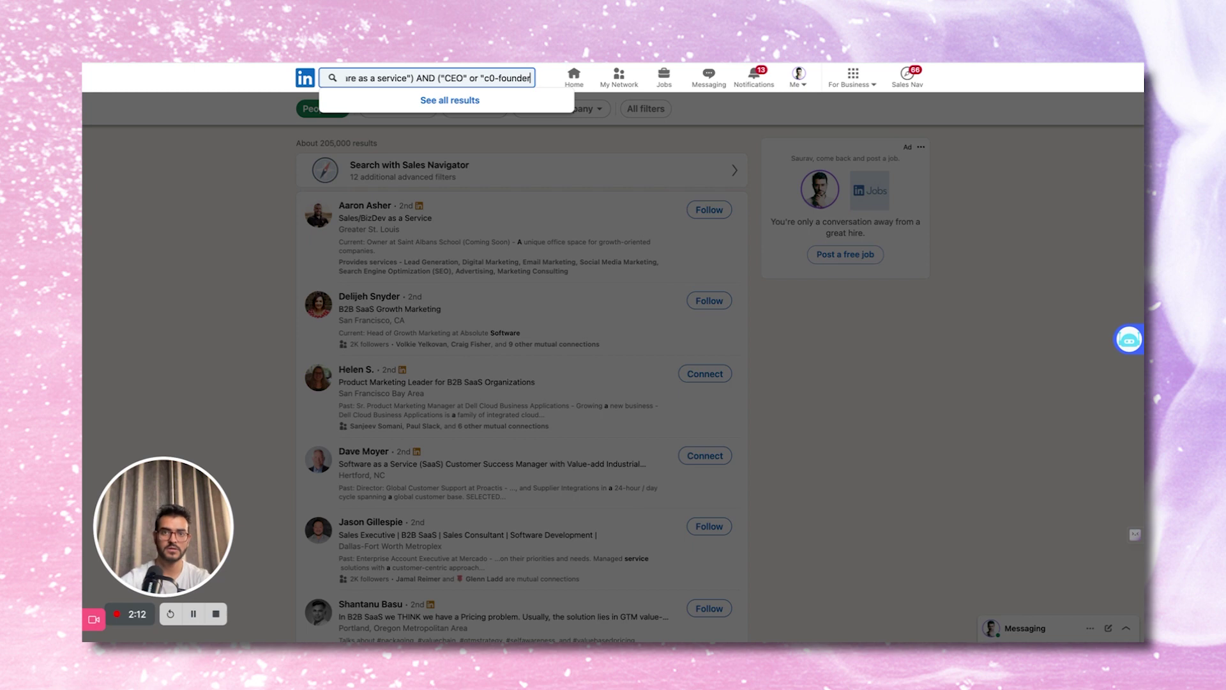
{"action": "left_click", "coordinate": [490, 78]}
{"action": "type", "text": "o"}
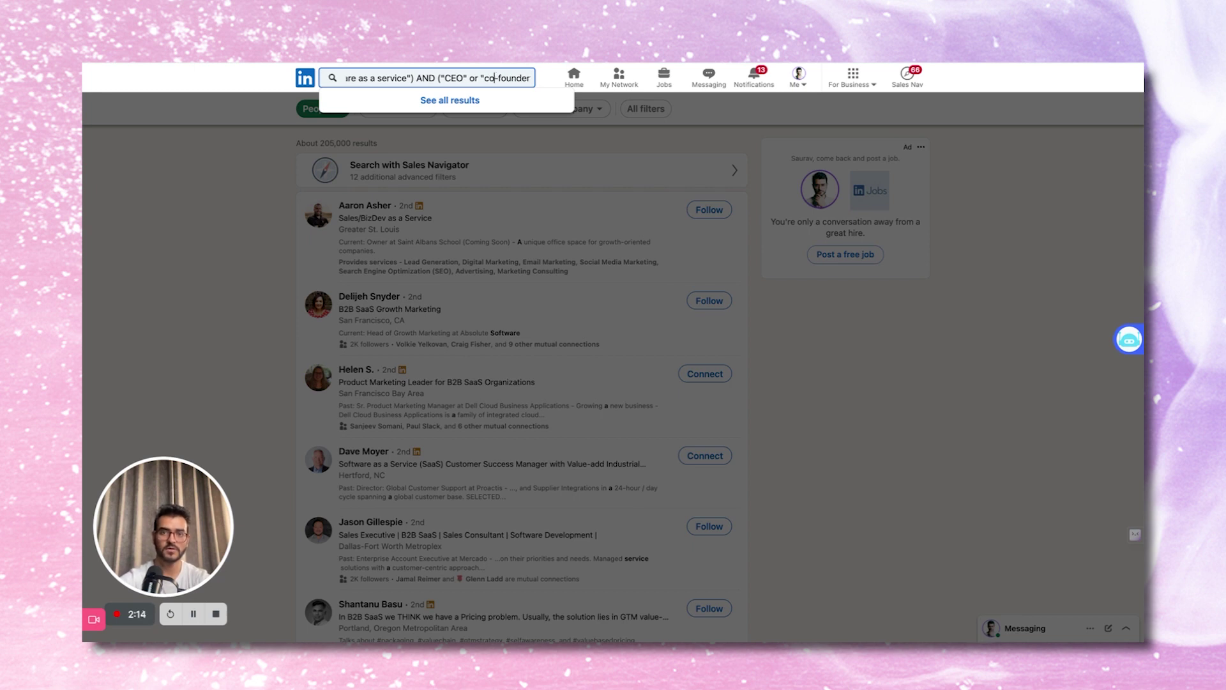
{"action": "left_click", "coordinate": [528, 78]}
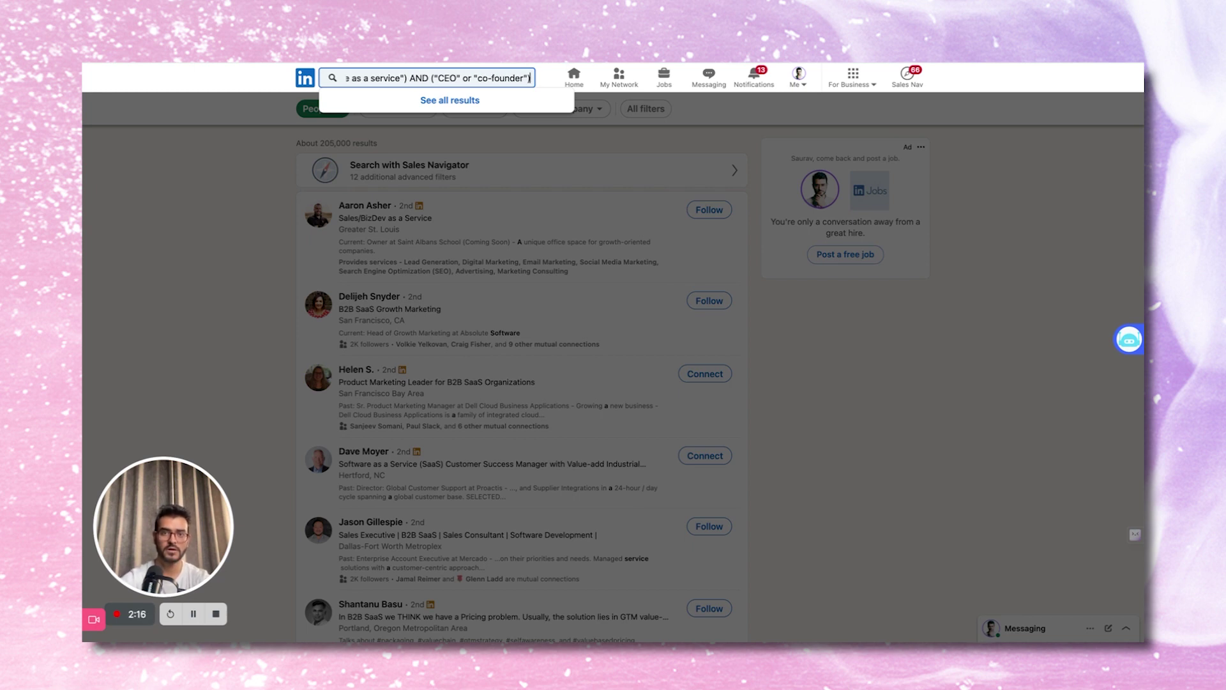
{"action": "type", "text": "or \""}
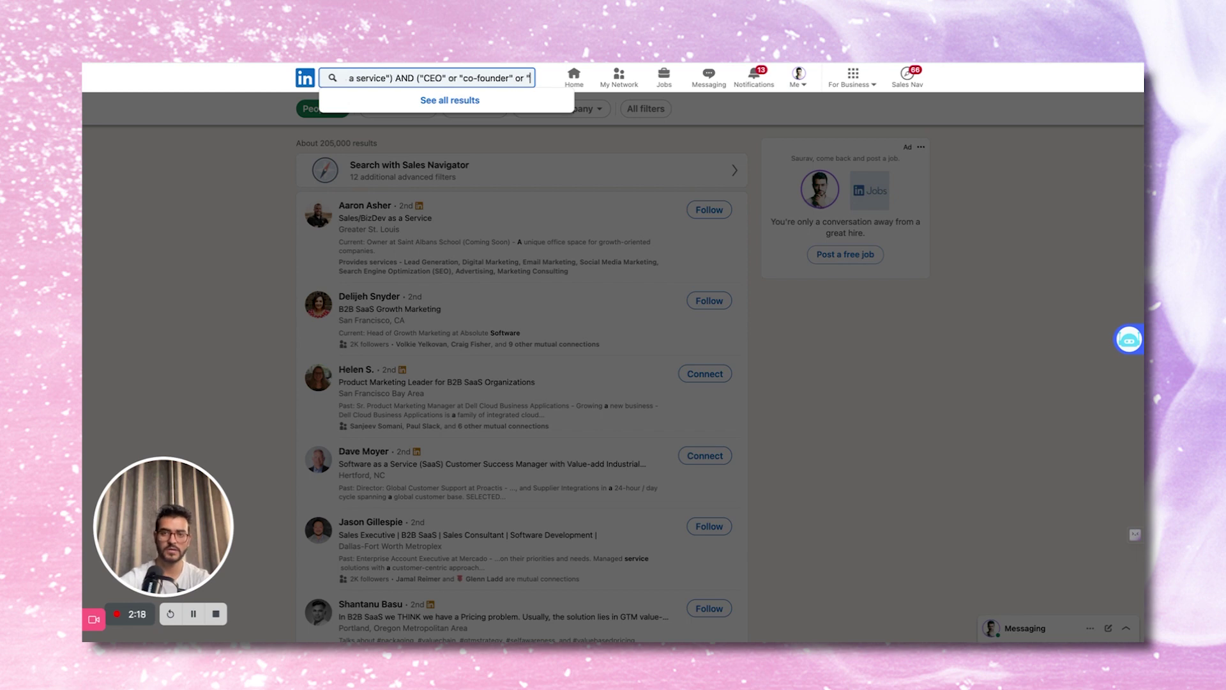
{"action": "type", "text": "owner"}
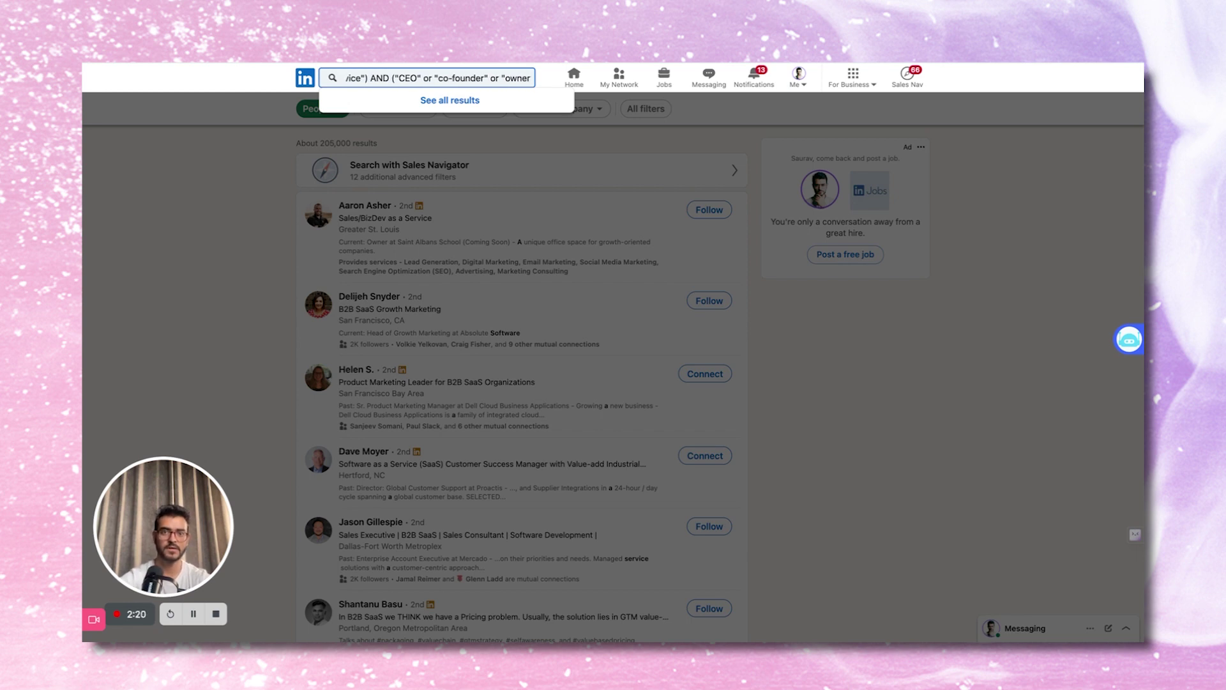
{"action": "type", "text": "\" or"}
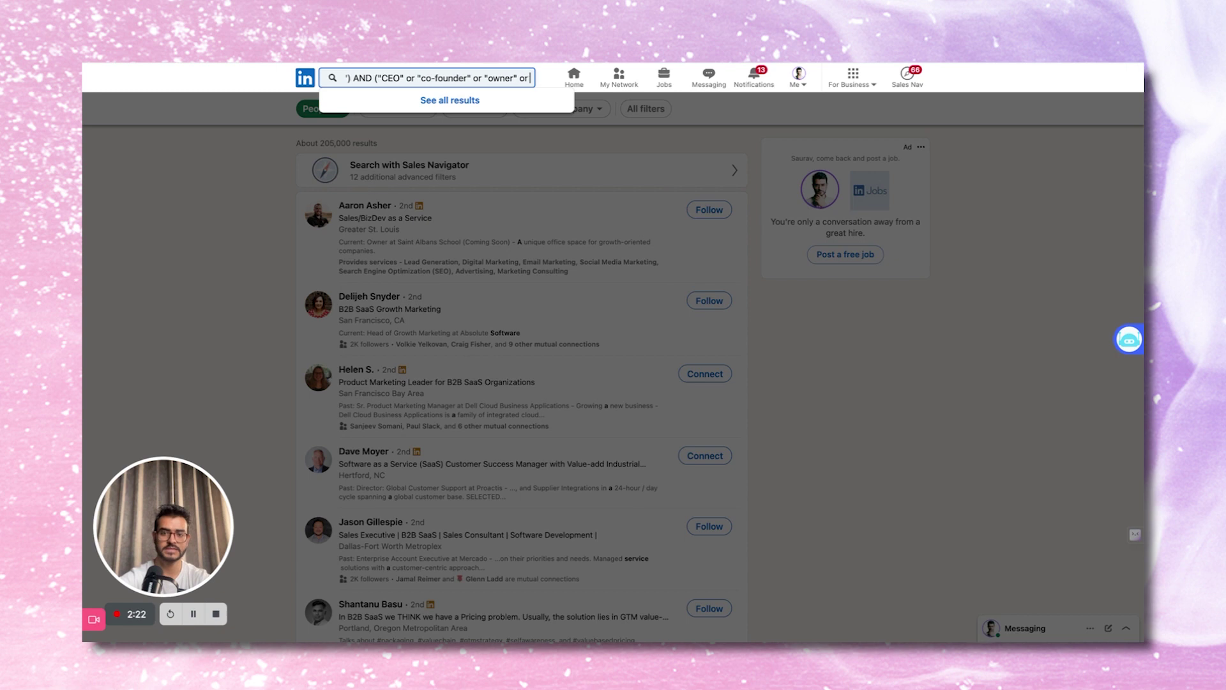
{"action": "type", "text": " \"fou"}
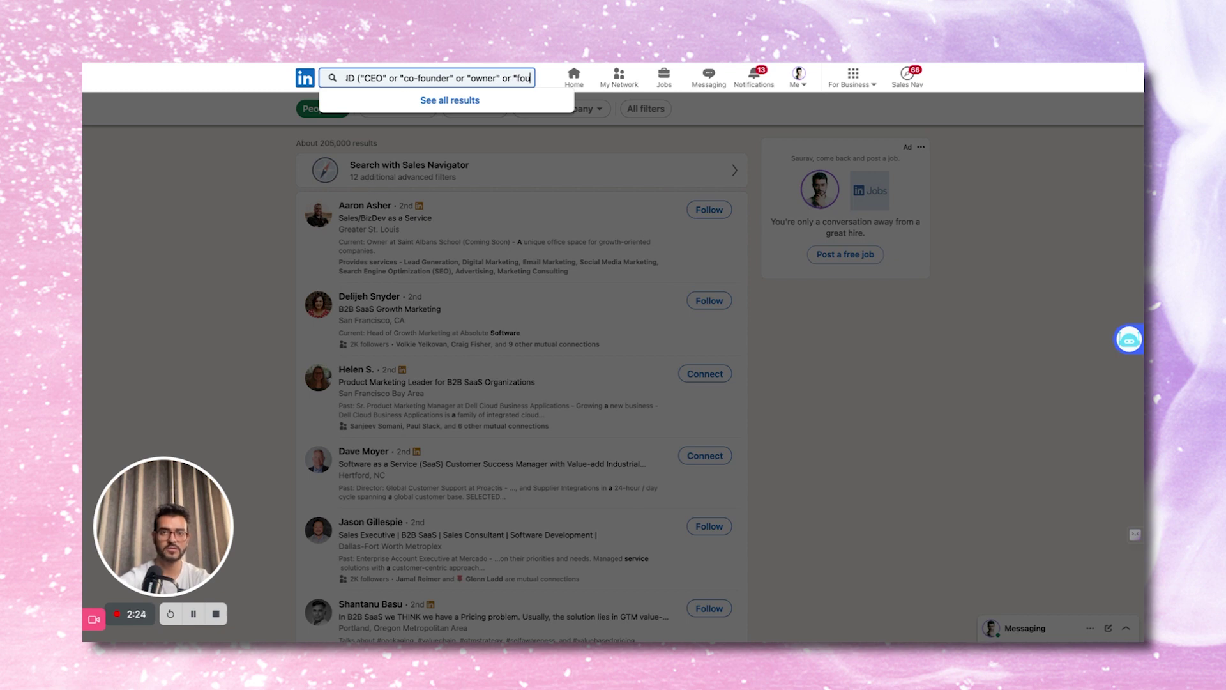
{"action": "type", "text": "dder\")"}
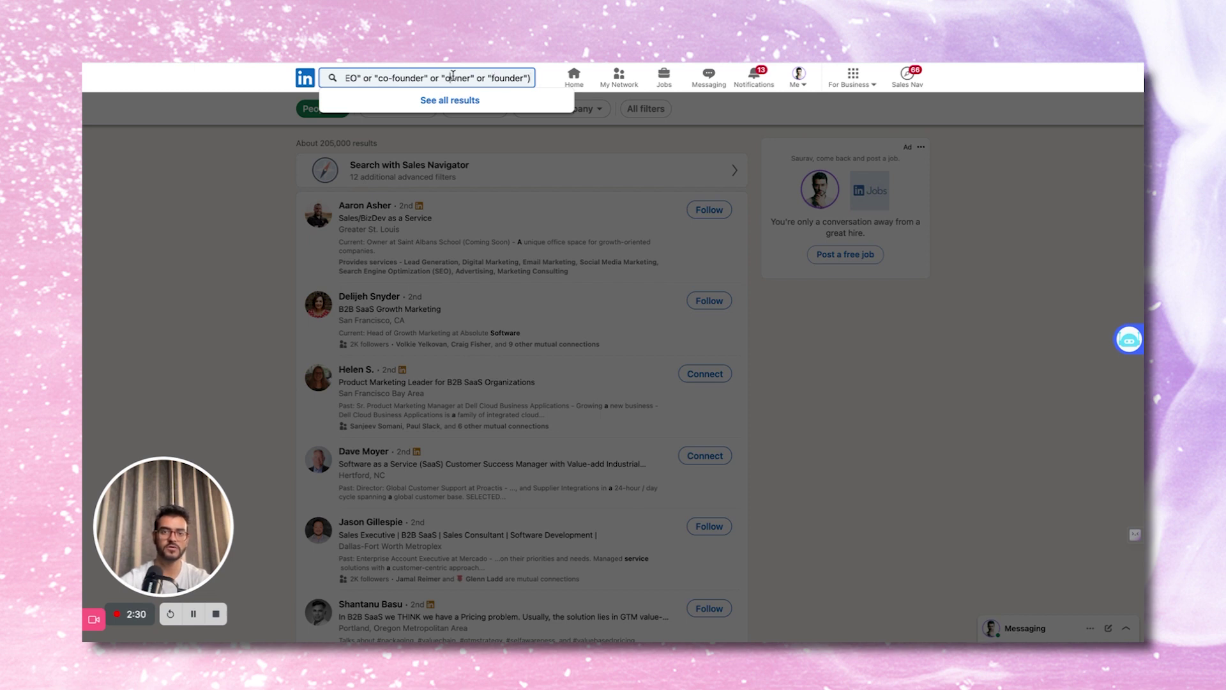
{"action": "key", "text": "Return"}
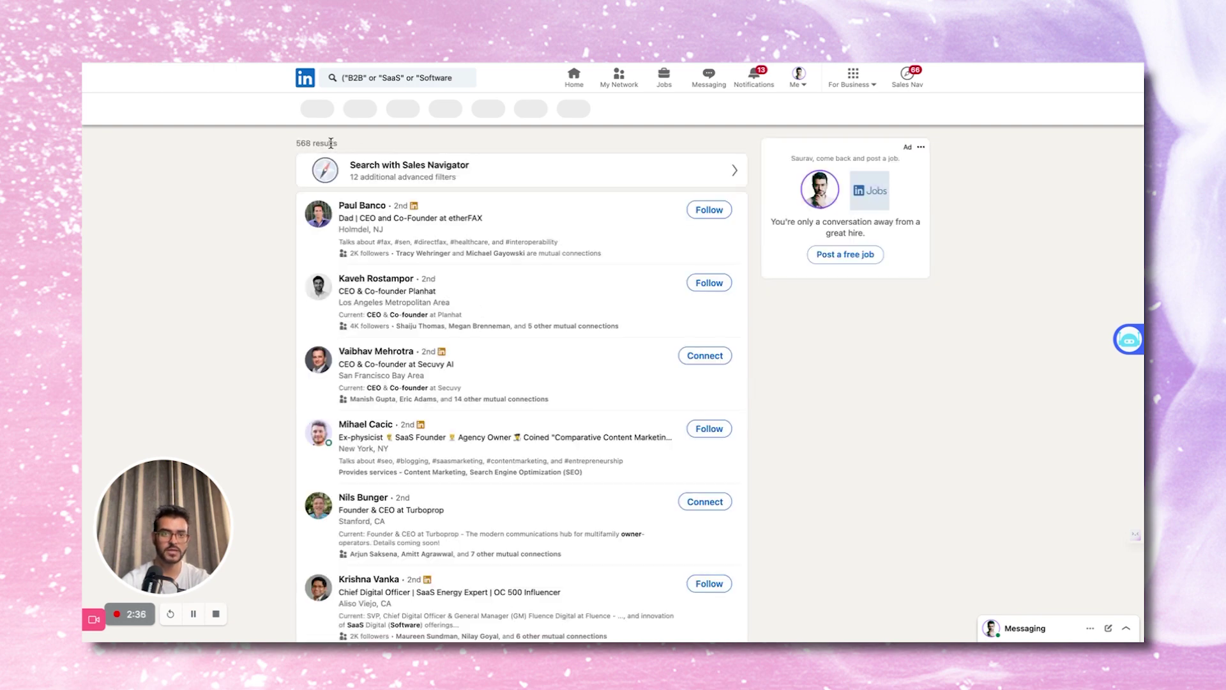
Step: Highlight the 568 results count and put the search query back into edit mode
{"action": "triple_click", "coordinate": [315, 143]}
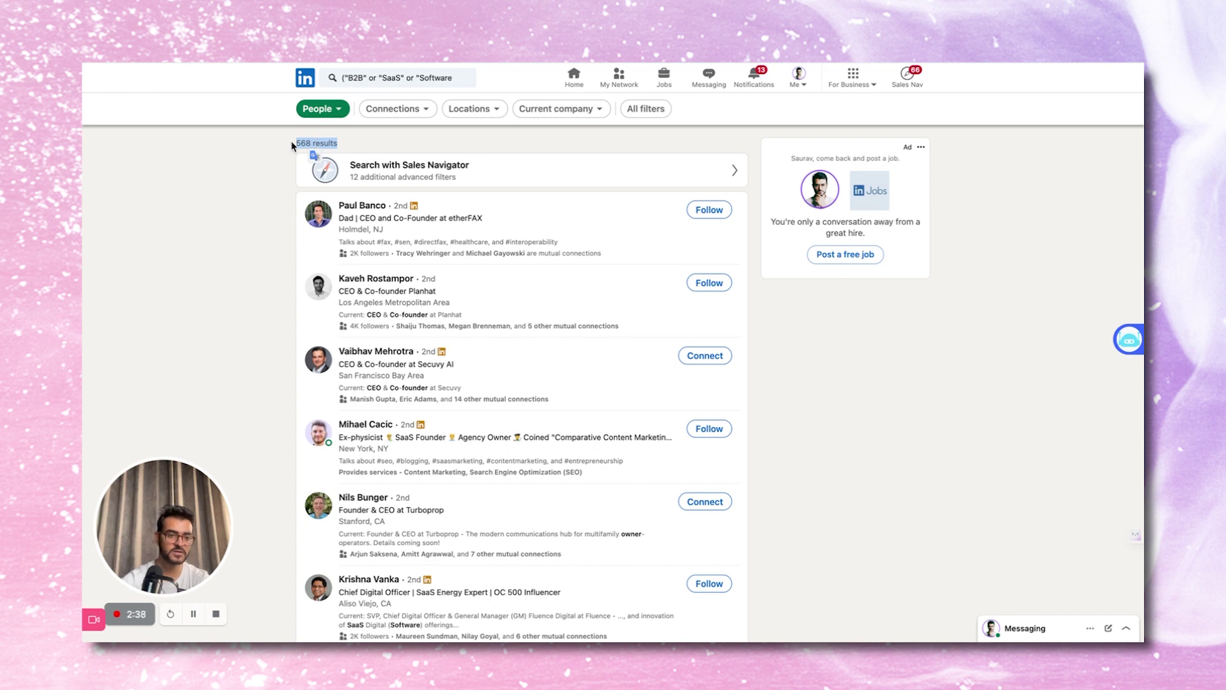
{"action": "triple_click", "coordinate": [315, 143]}
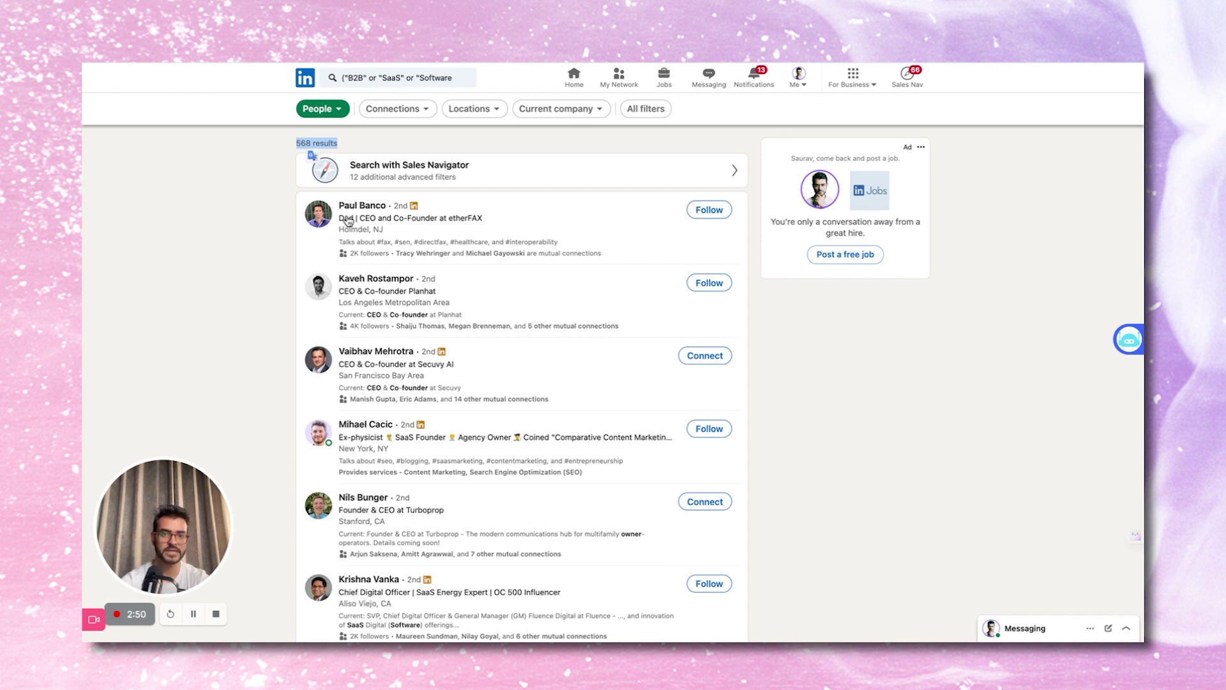
{"action": "left_click", "coordinate": [417, 80]}
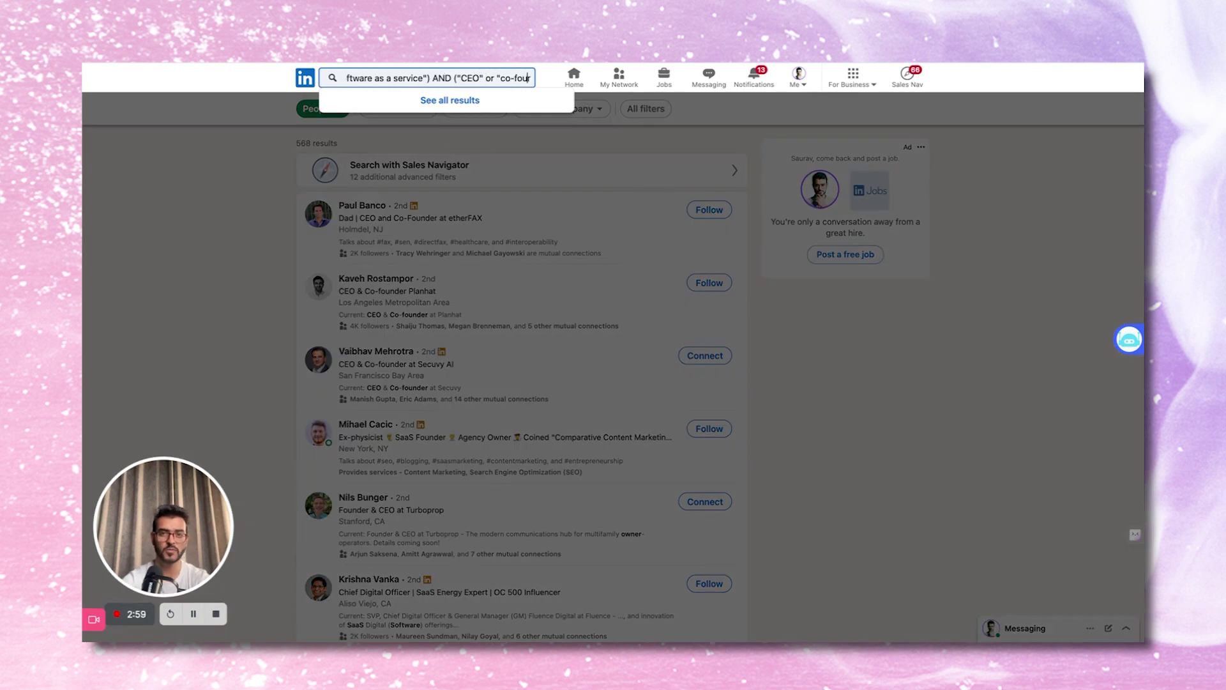
Step: Append NOT "self-employed" NOT "freelance" NOT "assistant" and rerun, cutting results to 495
{"action": "type", "text": "der\" or \"owner\" or \"founder\")"}
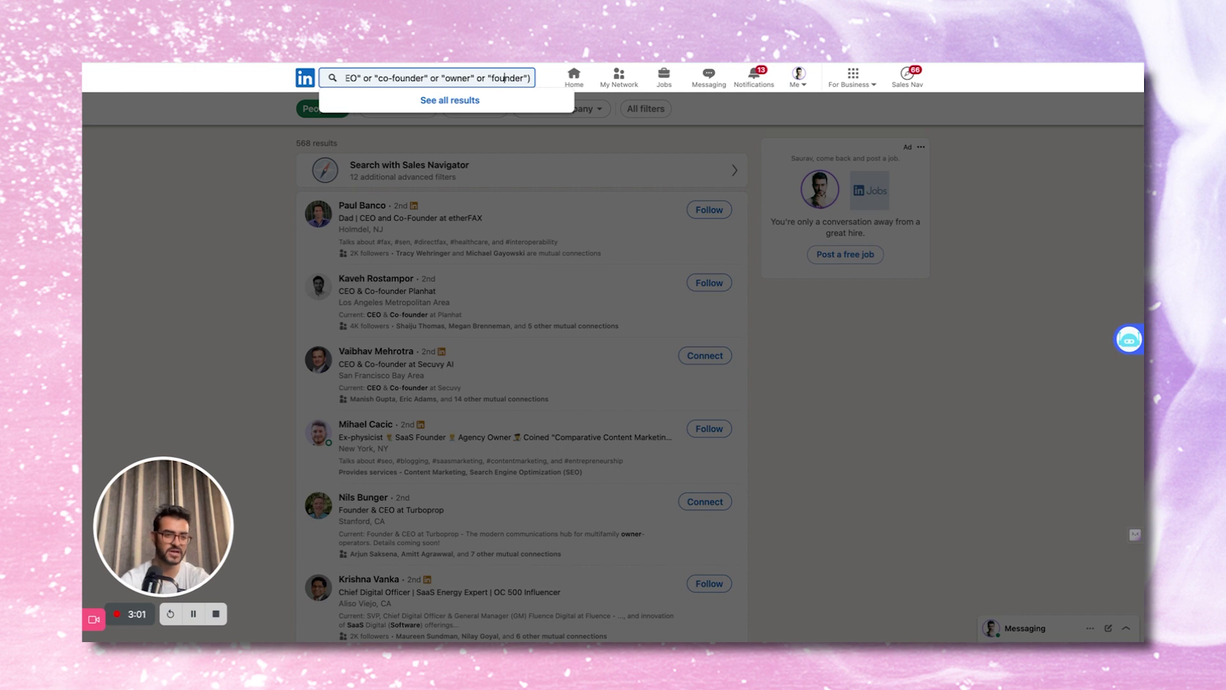
{"action": "type", "text": " NO"}
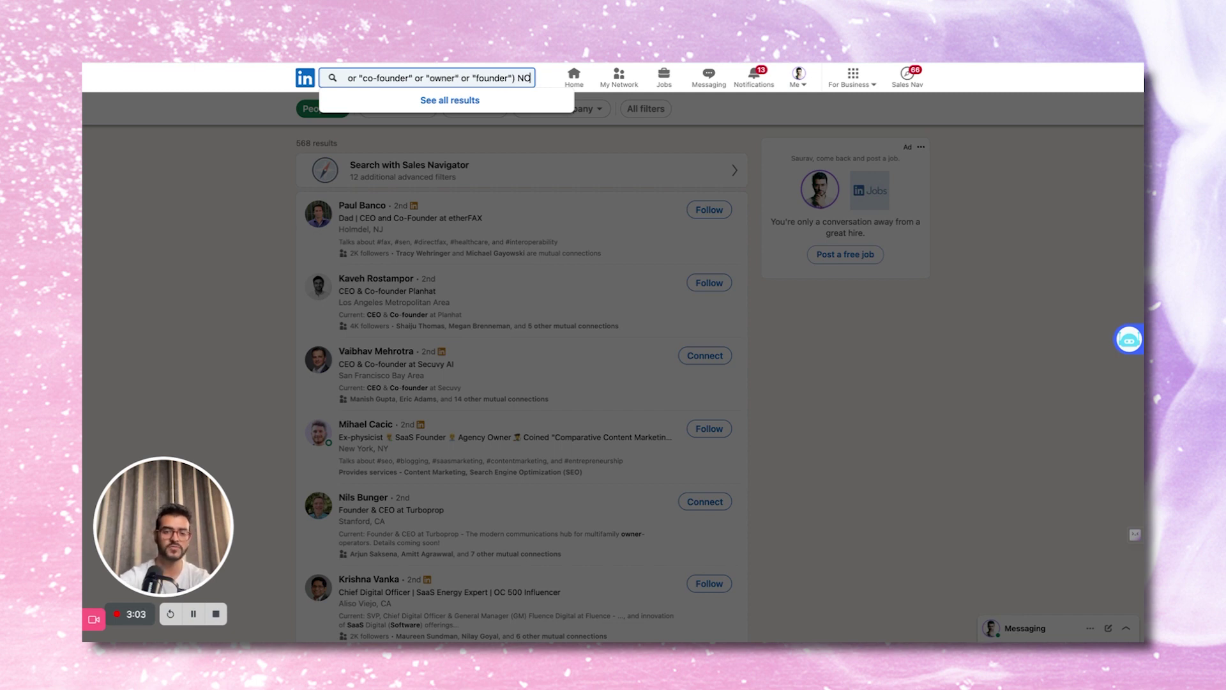
{"action": "type", "text": "T \"self-ex"}
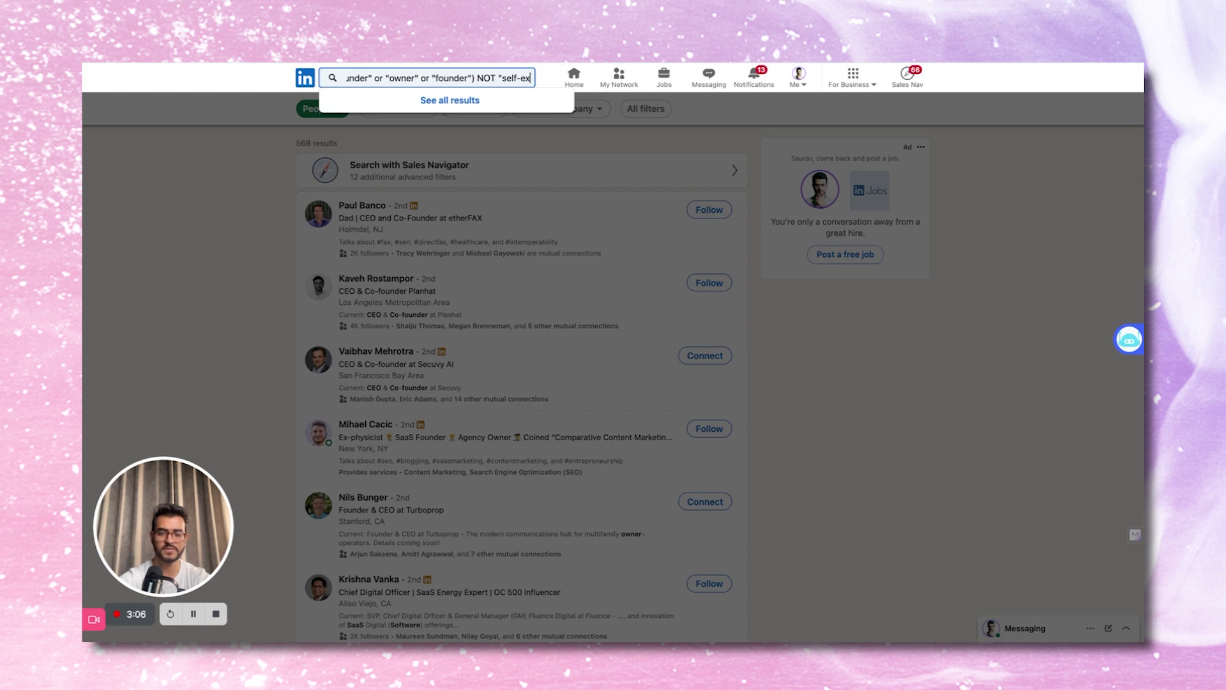
{"action": "key", "text": "BackSpace"}
{"action": "type", "text": "mplo"}
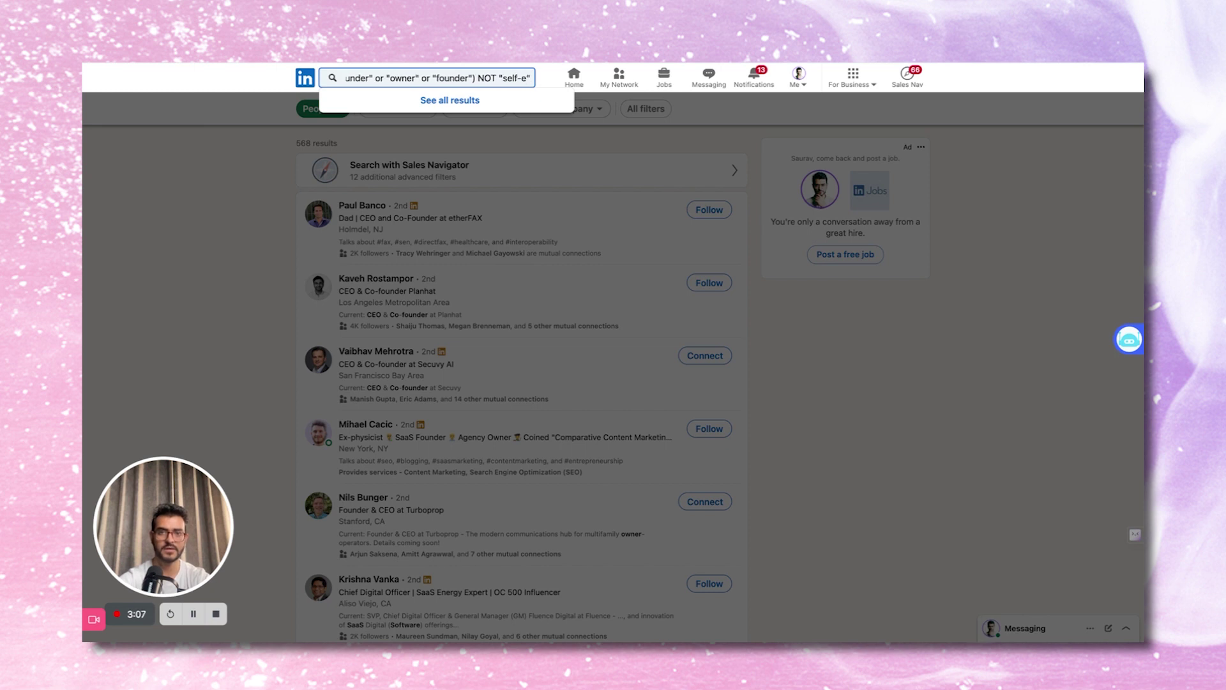
{"action": "type", "text": "yed"}
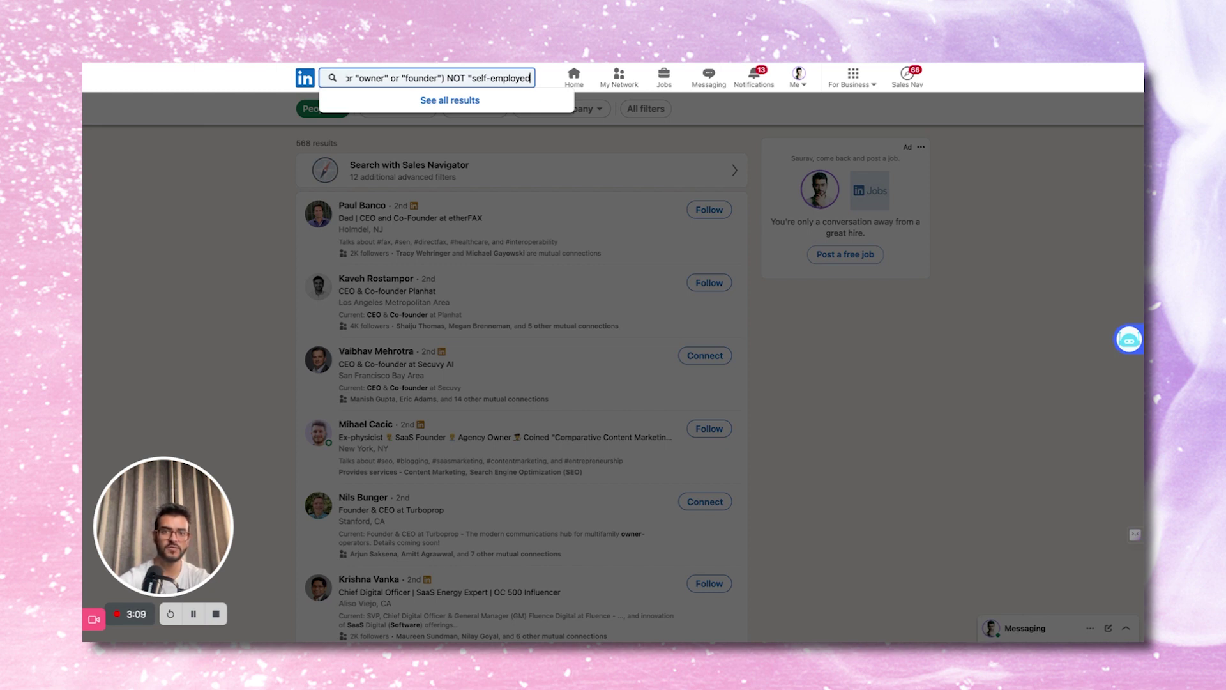
{"action": "type", "text": "\" NOR"}
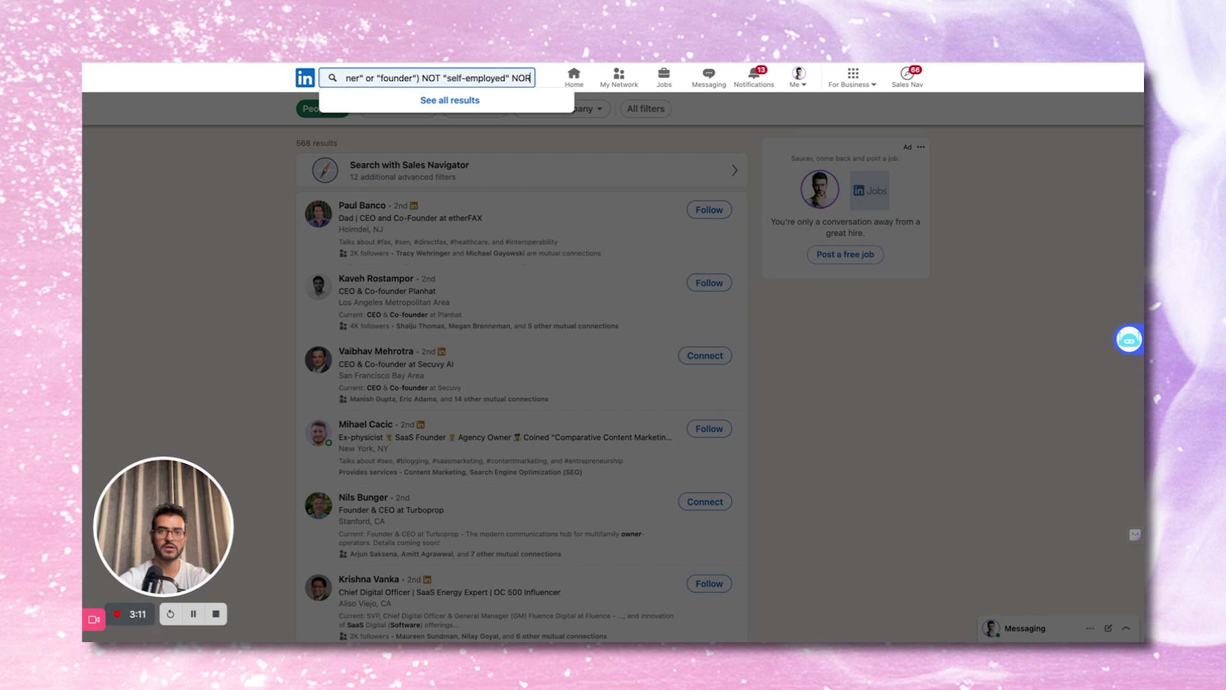
{"action": "key", "text": "BackSpace"}
{"action": "key", "text": "BackSpace"}
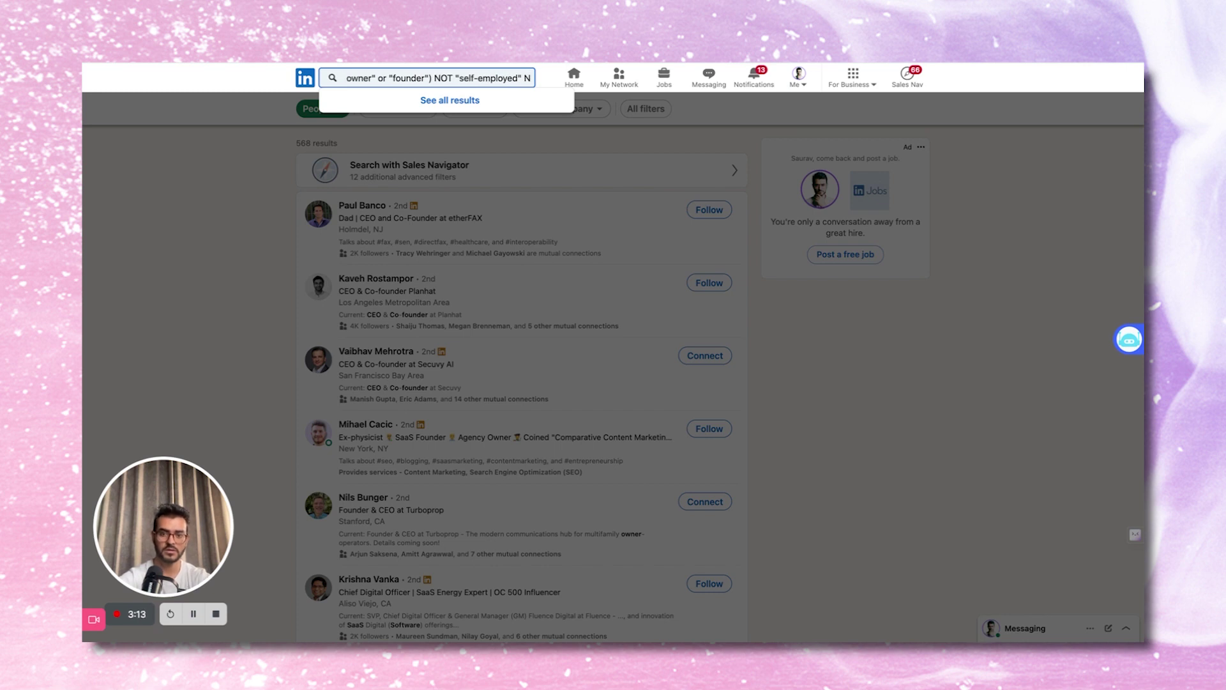
{"action": "type", "text": "OT"}
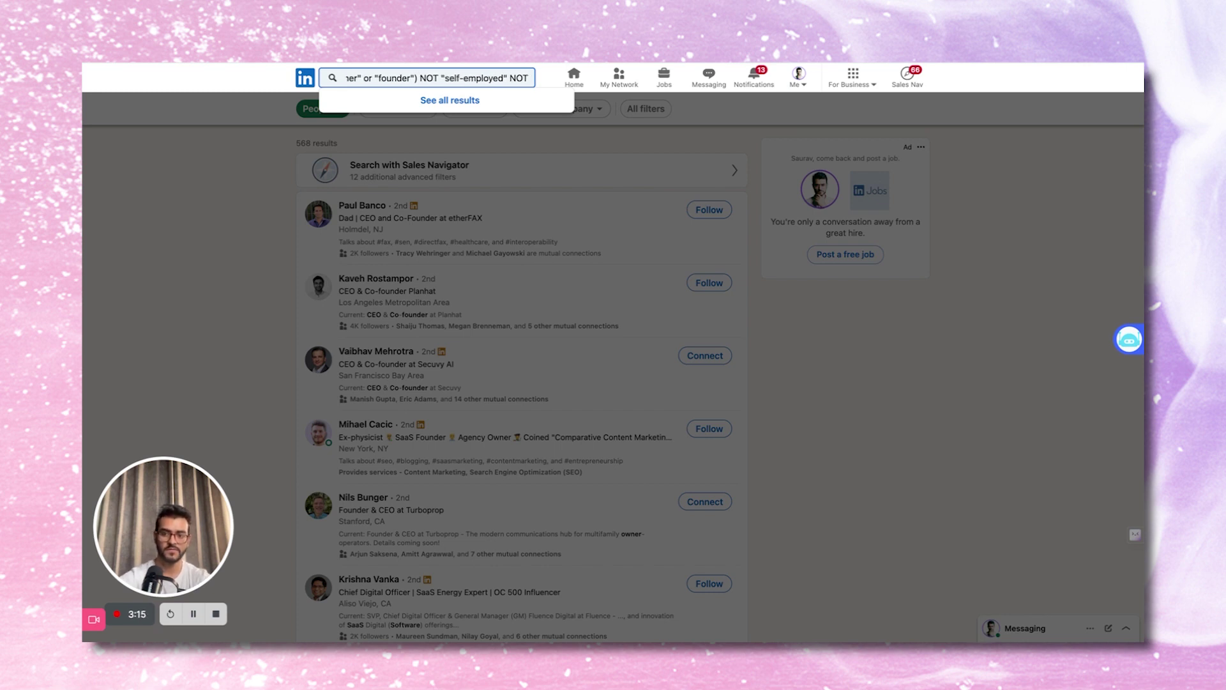
{"action": "type", "text": " \""}
{"action": "type", "text": "freelanc"}
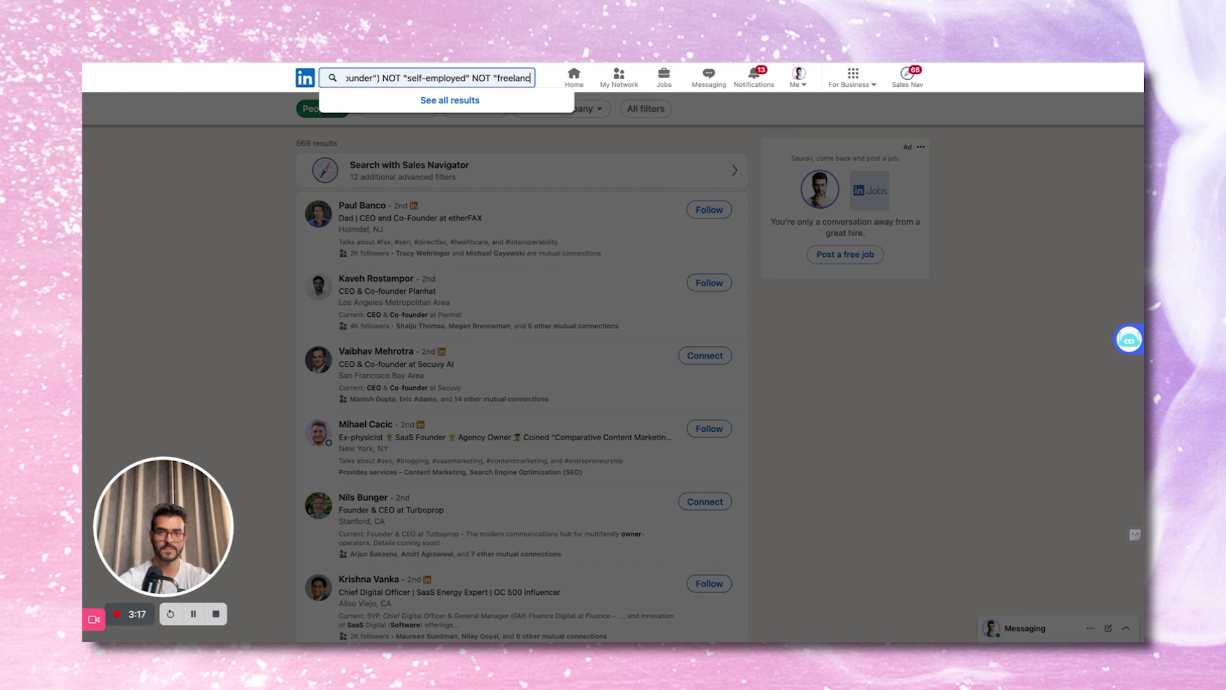
{"action": "type", "text": "e NOT"}
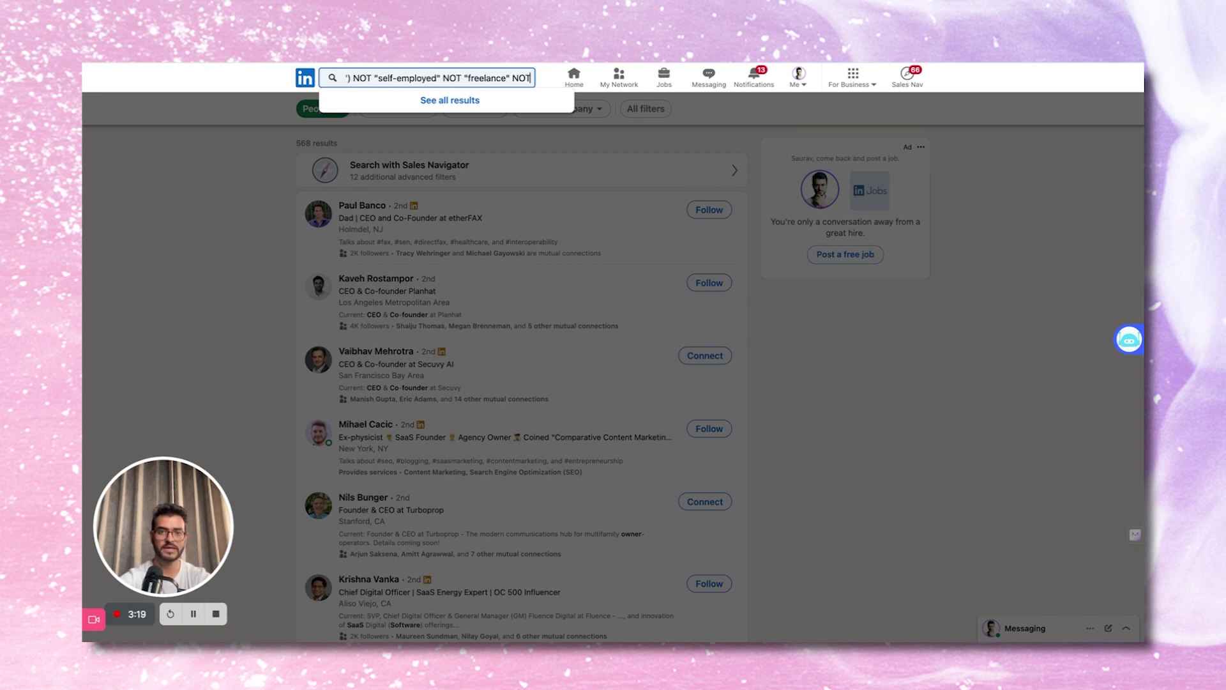
{"action": "type", "text": " \"\"asis"}
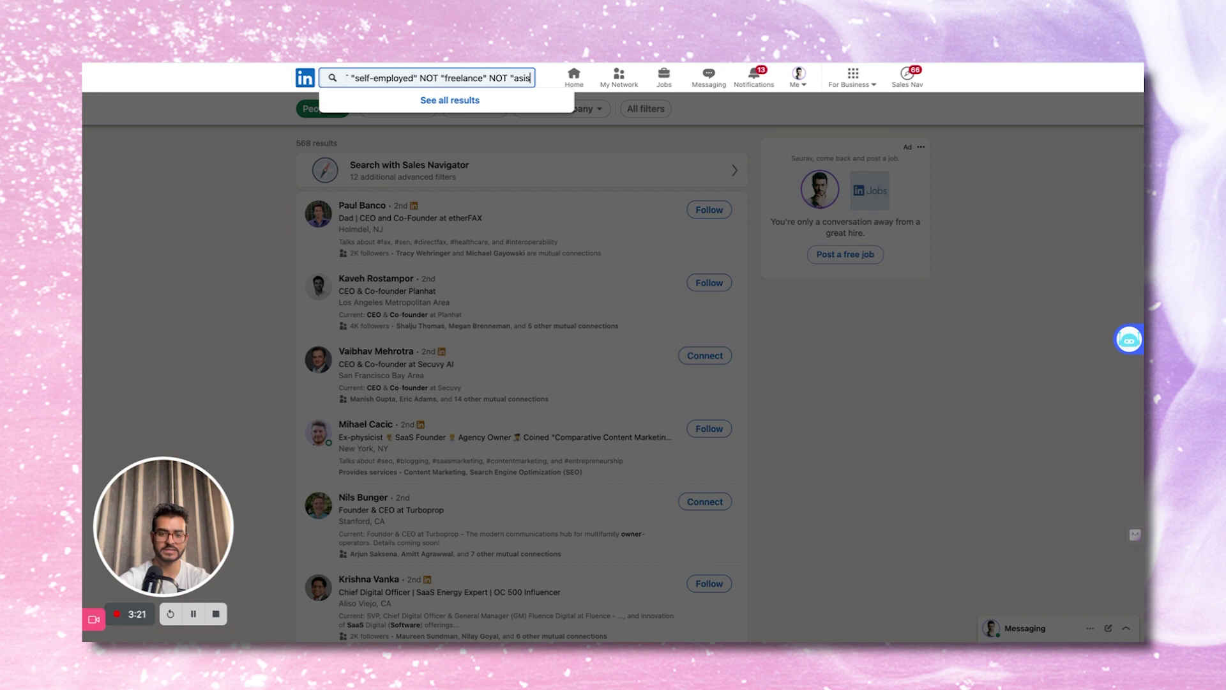
{"action": "key", "text": "BackSpace"}
{"action": "key", "text": "BackSpace"}
{"action": "type", "text": "sist"}
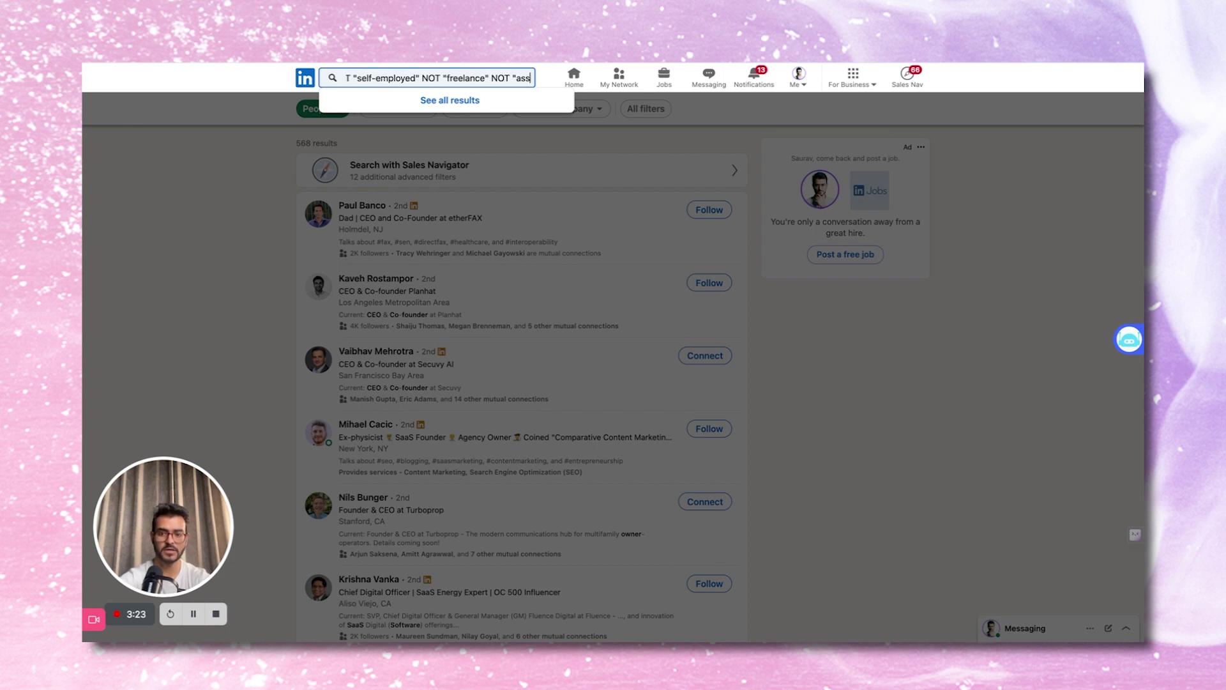
{"action": "key", "text": "BackSpace"}
{"action": "key", "text": "BackSpace"}
{"action": "type", "text": "tant"}
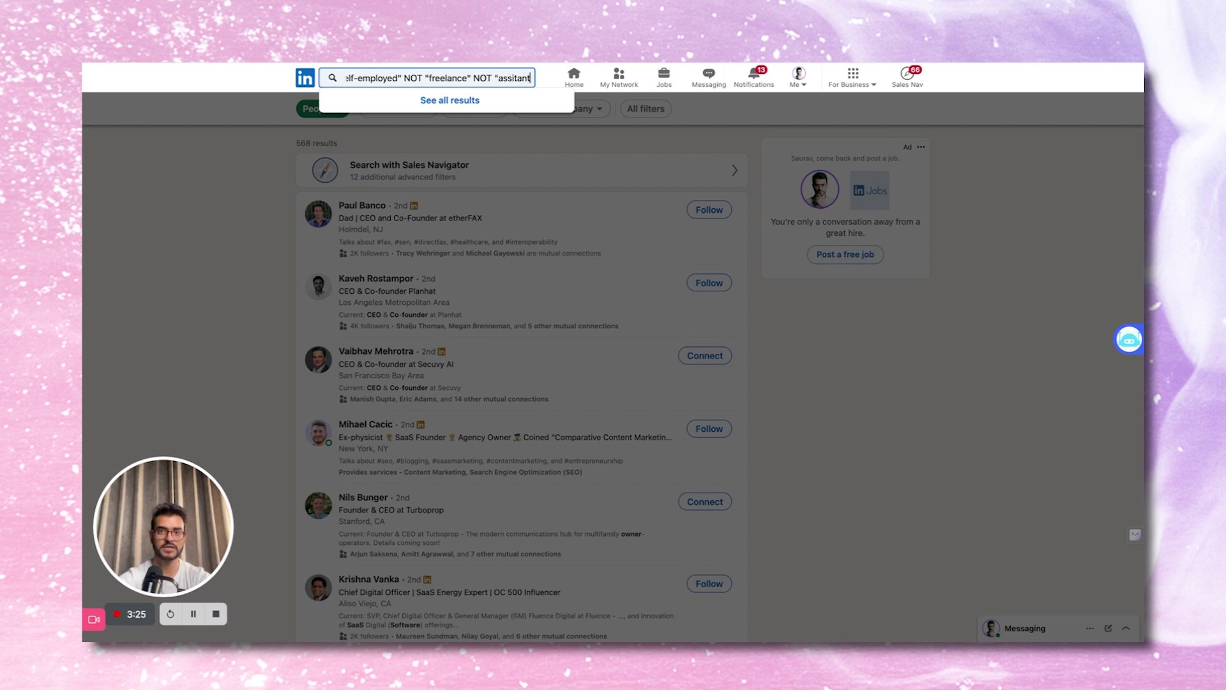
{"action": "left_click", "coordinate": [513, 78]}
{"action": "type", "text": "s"}
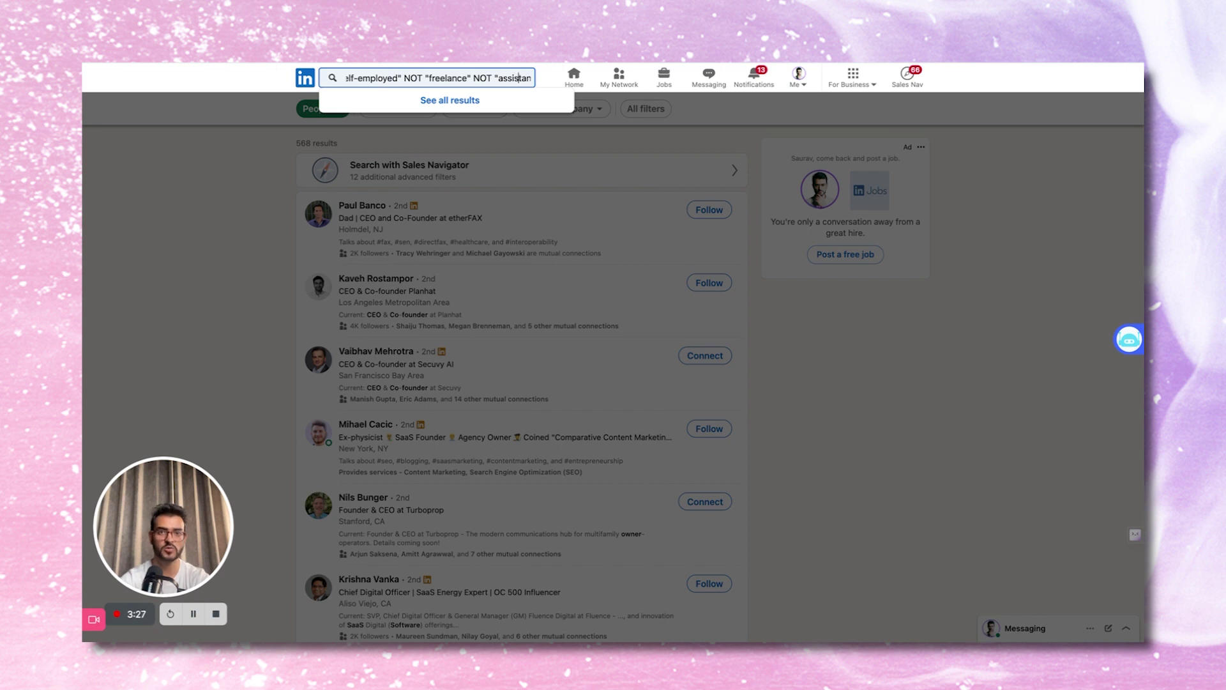
{"action": "key", "text": "Return"}
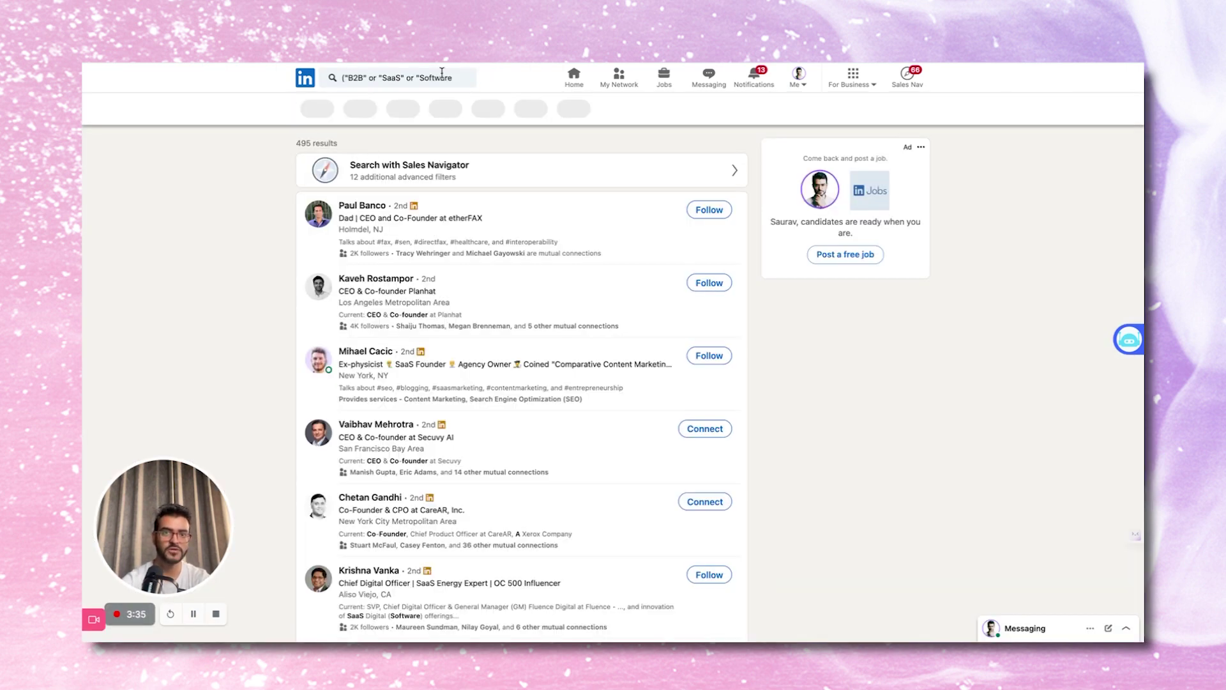
Step: Review the query, then start a connection request to a listed founder with a personal note
{"action": "left_click", "coordinate": [442, 74]}
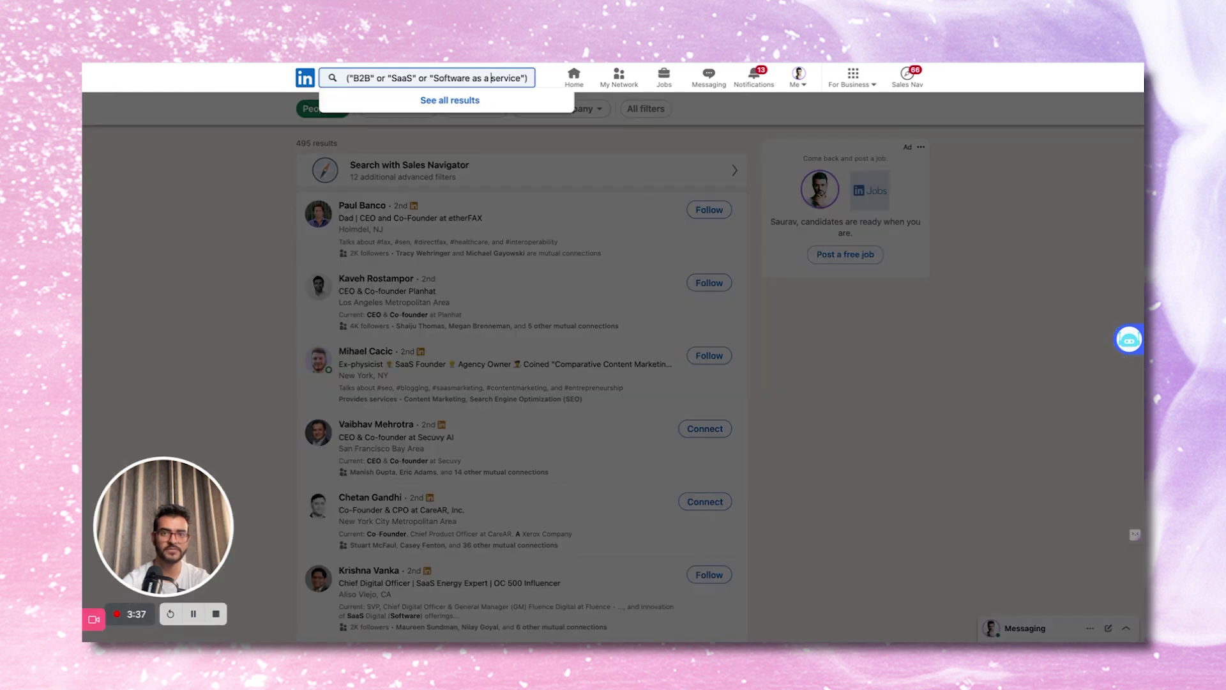
{"action": "scroll", "coordinate": [445, 78], "scroll_direction": "right", "scroll_amount": 3}
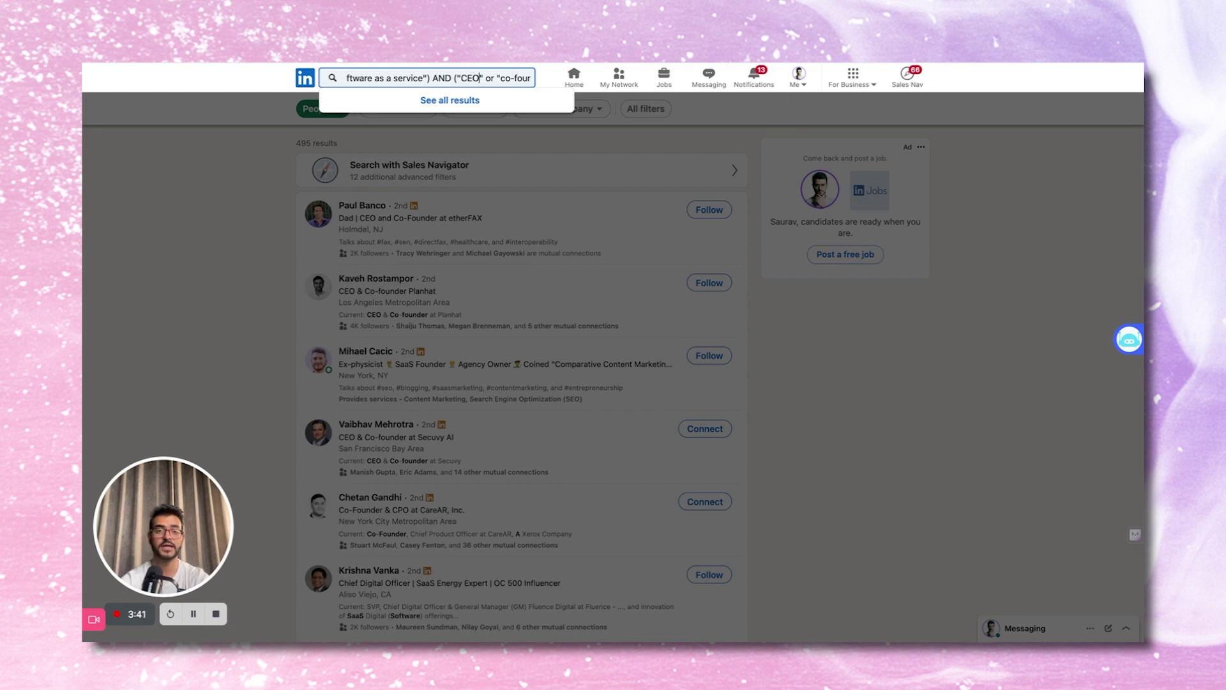
{"action": "left_click", "coordinate": [248, 272]}
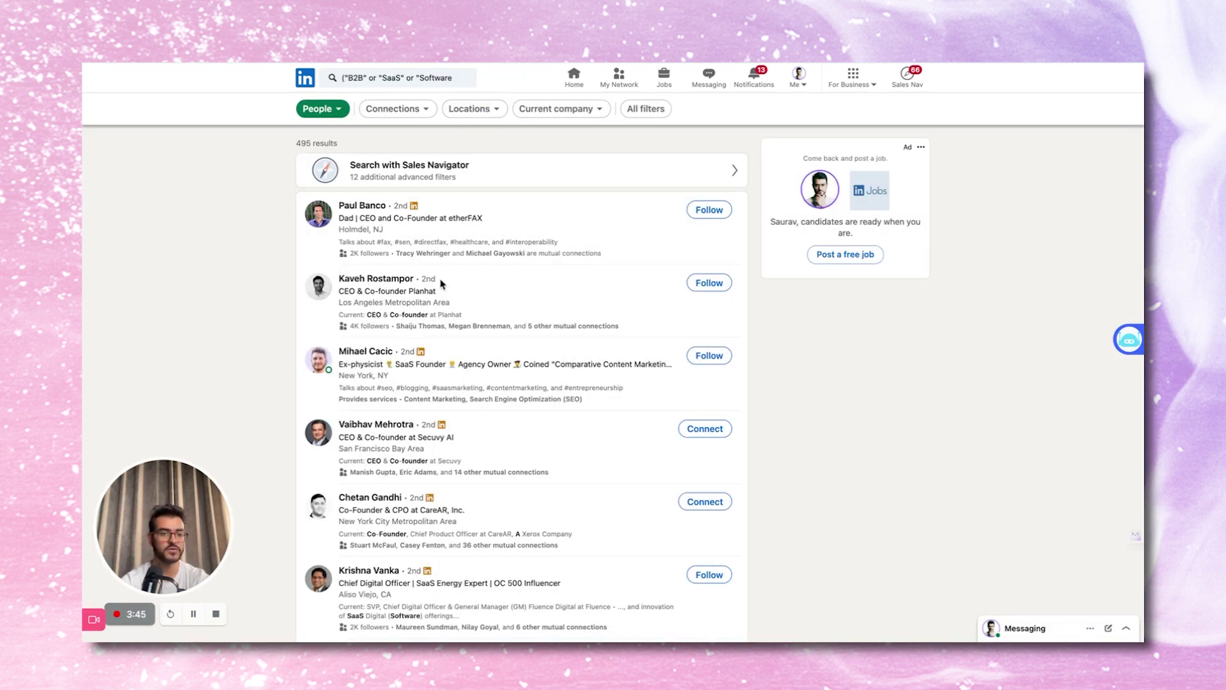
{"action": "left_click", "coordinate": [702, 430]}
{"action": "left_click", "coordinate": [605, 223]}
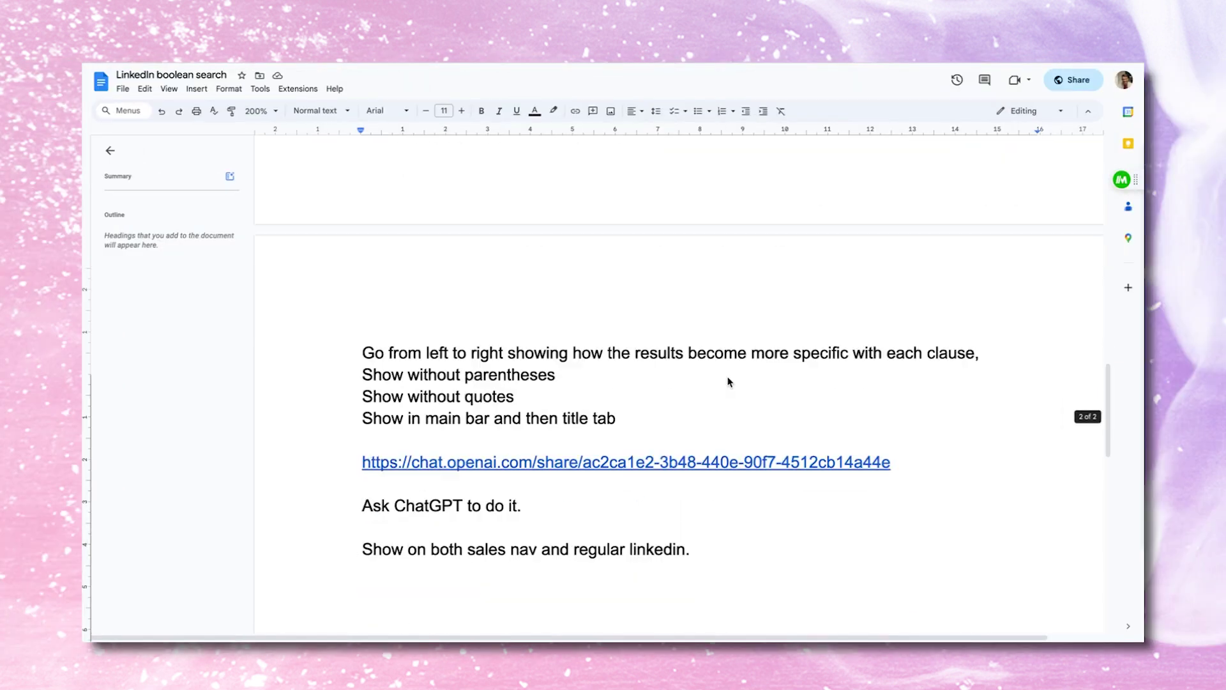
Step: Scroll down the shared ChatGPT conversation to its founder boolean string
{"action": "scroll", "coordinate": [727, 381], "scroll_direction": "down", "scroll_amount": 1}
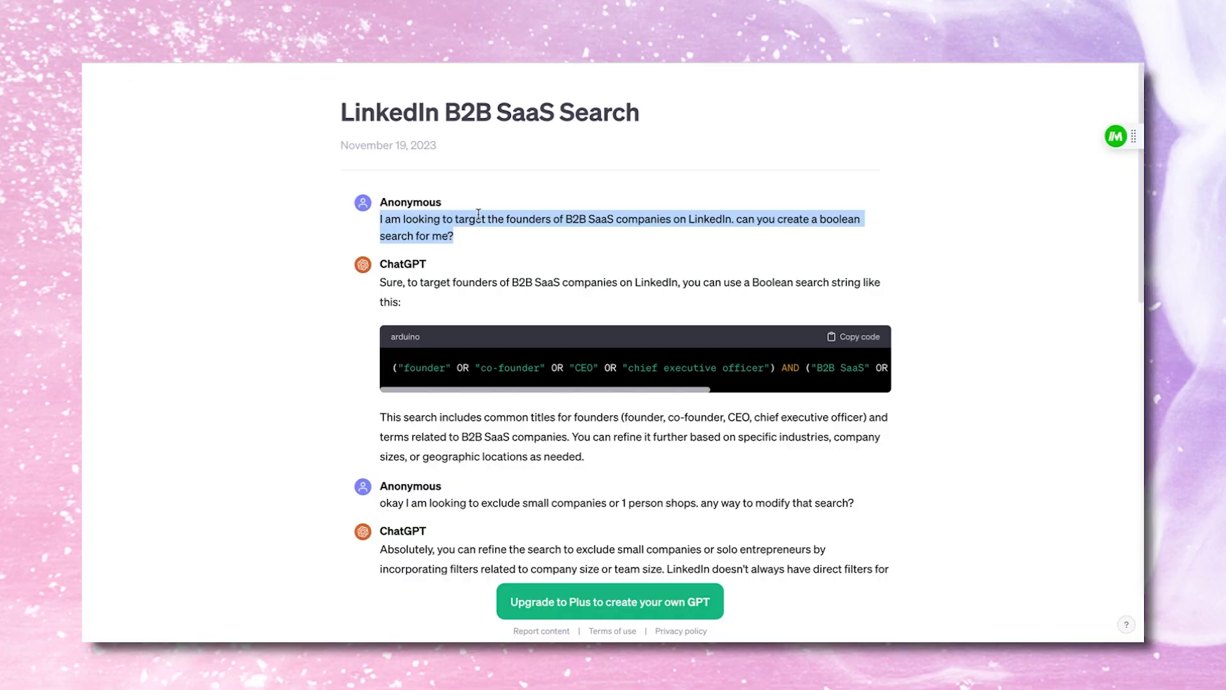
{"action": "triple_click", "coordinate": [457, 219]}
{"action": "triple_click", "coordinate": [475, 293]}
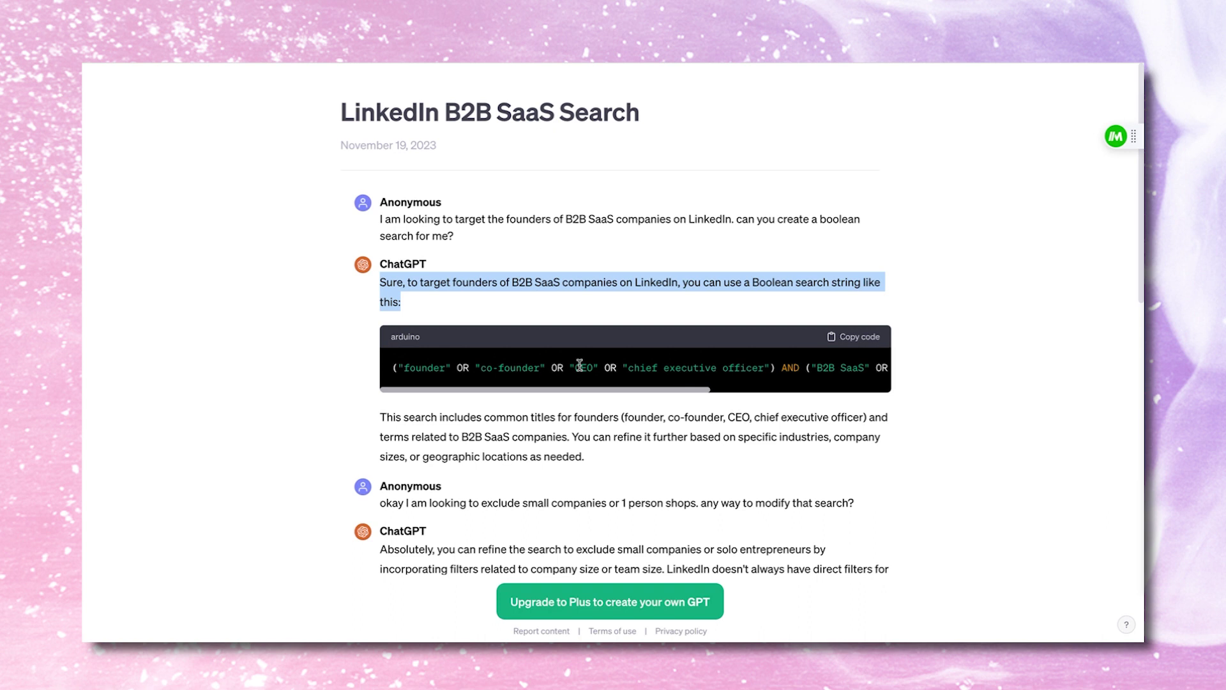
{"action": "scroll", "coordinate": [594, 364], "scroll_direction": "right", "scroll_amount": 1}
{"action": "scroll", "coordinate": [595, 364], "scroll_direction": "right", "scroll_amount": 3}
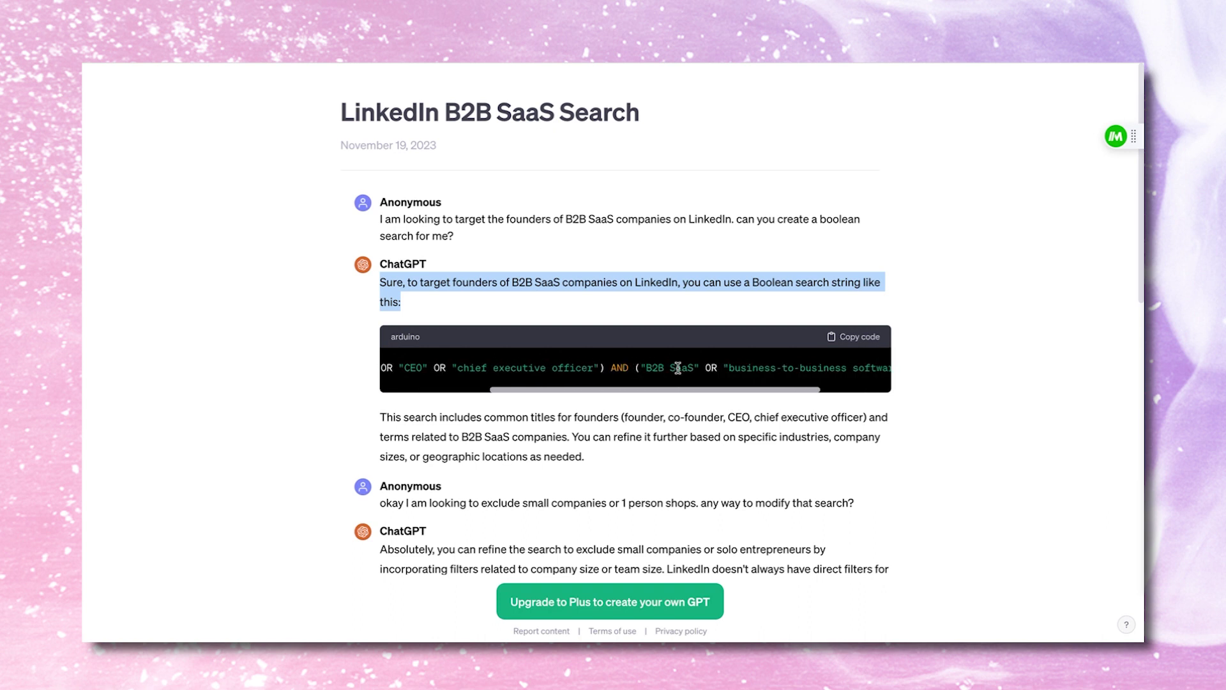
{"action": "scroll", "coordinate": [678, 367], "scroll_direction": "right", "scroll_amount": 2}
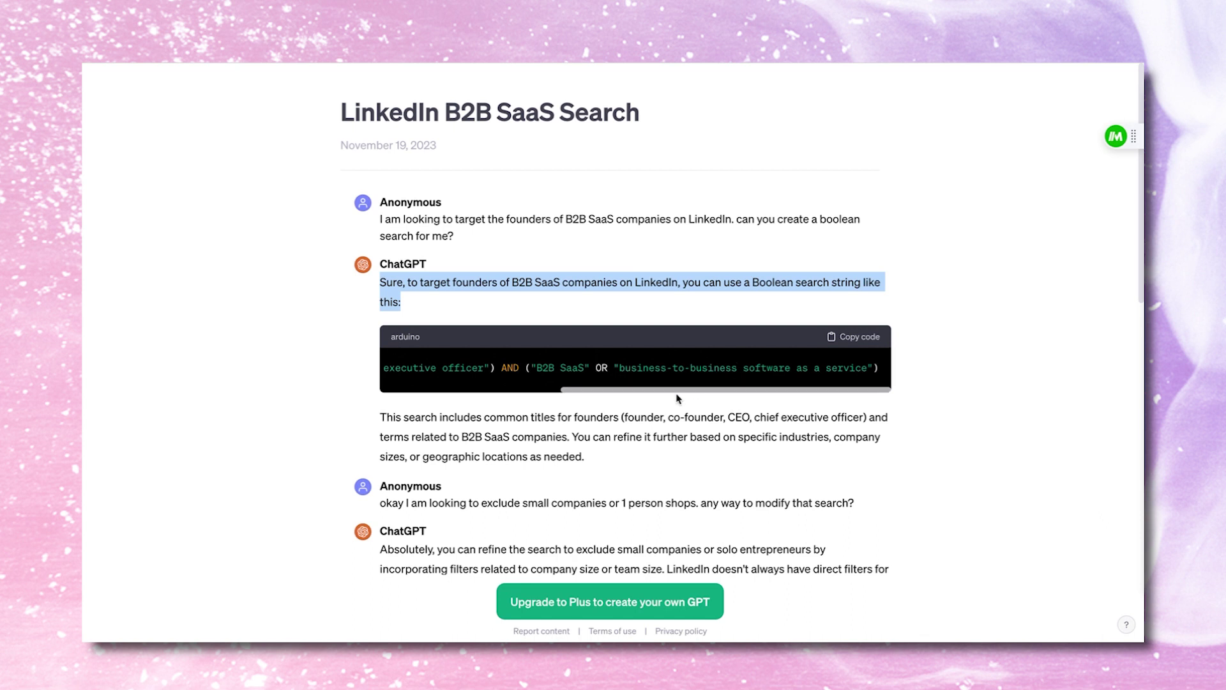
{"action": "triple_click", "coordinate": [597, 430]}
{"action": "scroll", "coordinate": [556, 394], "scroll_direction": "down", "scroll_amount": 1}
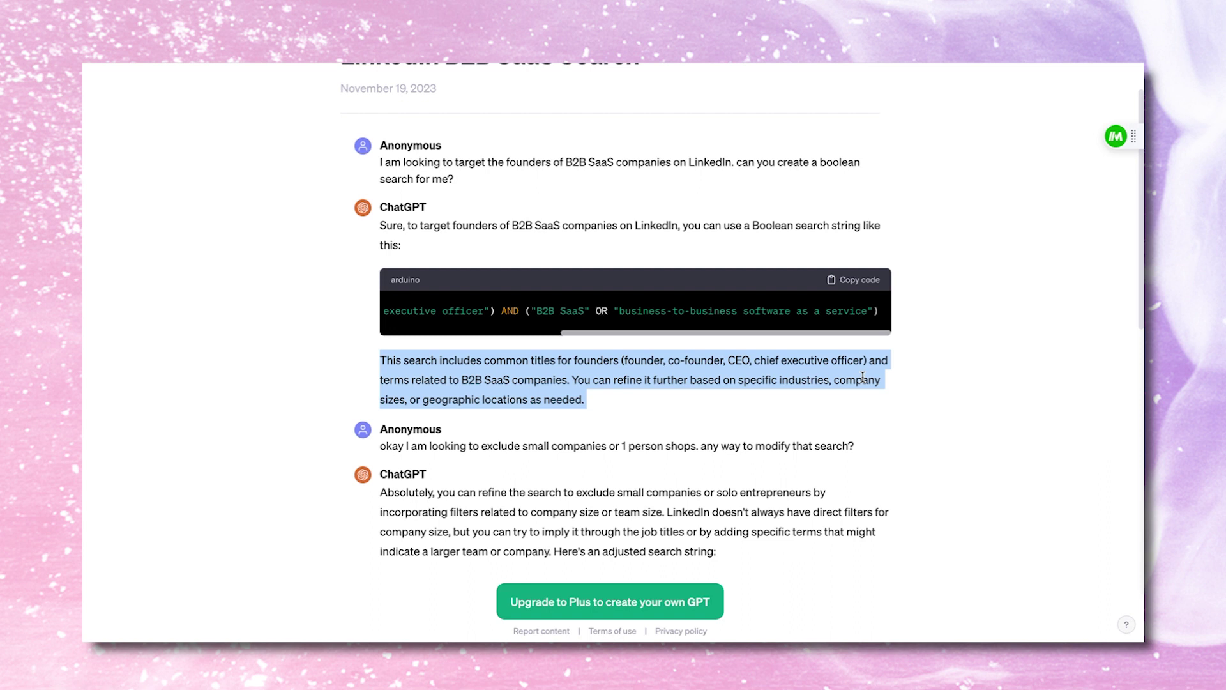
{"action": "scroll", "coordinate": [646, 378], "scroll_direction": "down", "scroll_amount": 3}
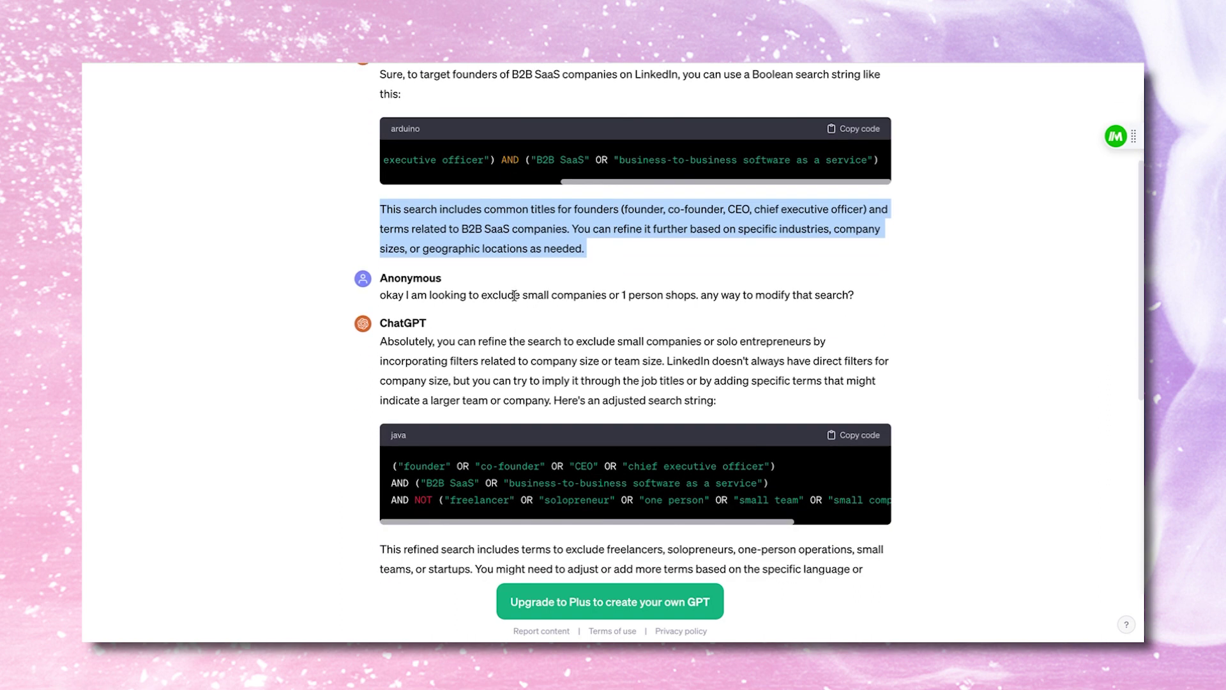
Step: Highlight the follow-up about excluding small companies and scroll through ChatGPT's refined search string
{"action": "triple_click", "coordinate": [514, 296]}
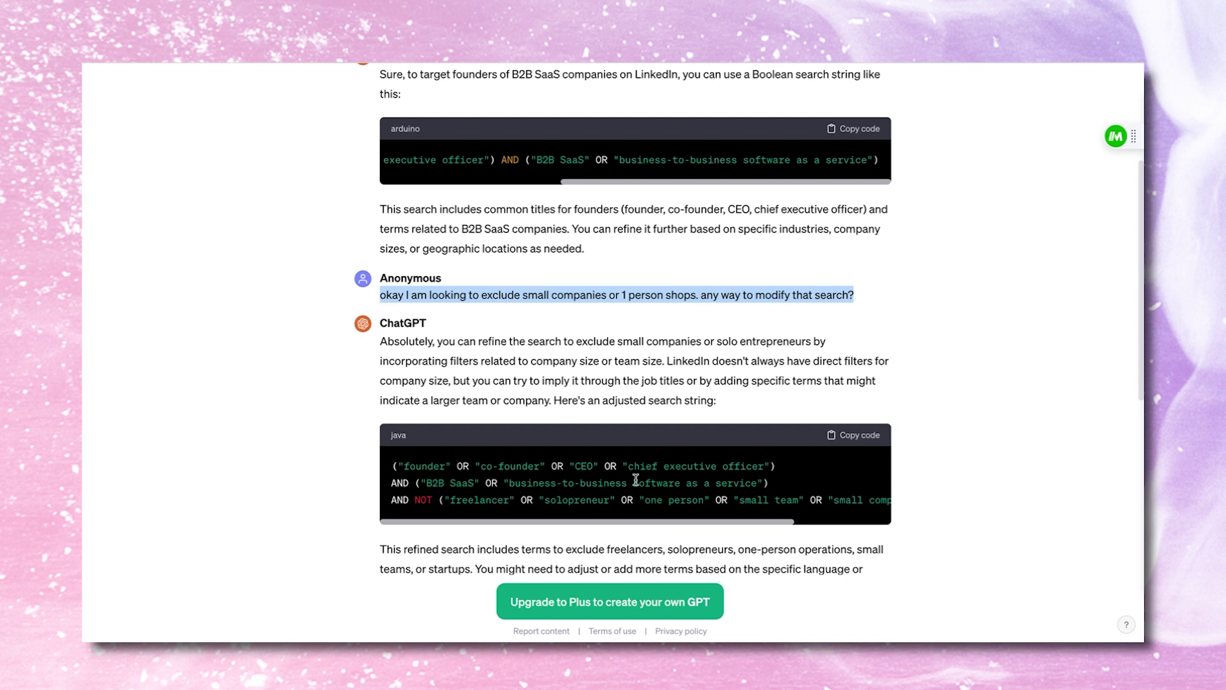
{"action": "scroll", "coordinate": [701, 493], "scroll_direction": "down", "scroll_amount": 2}
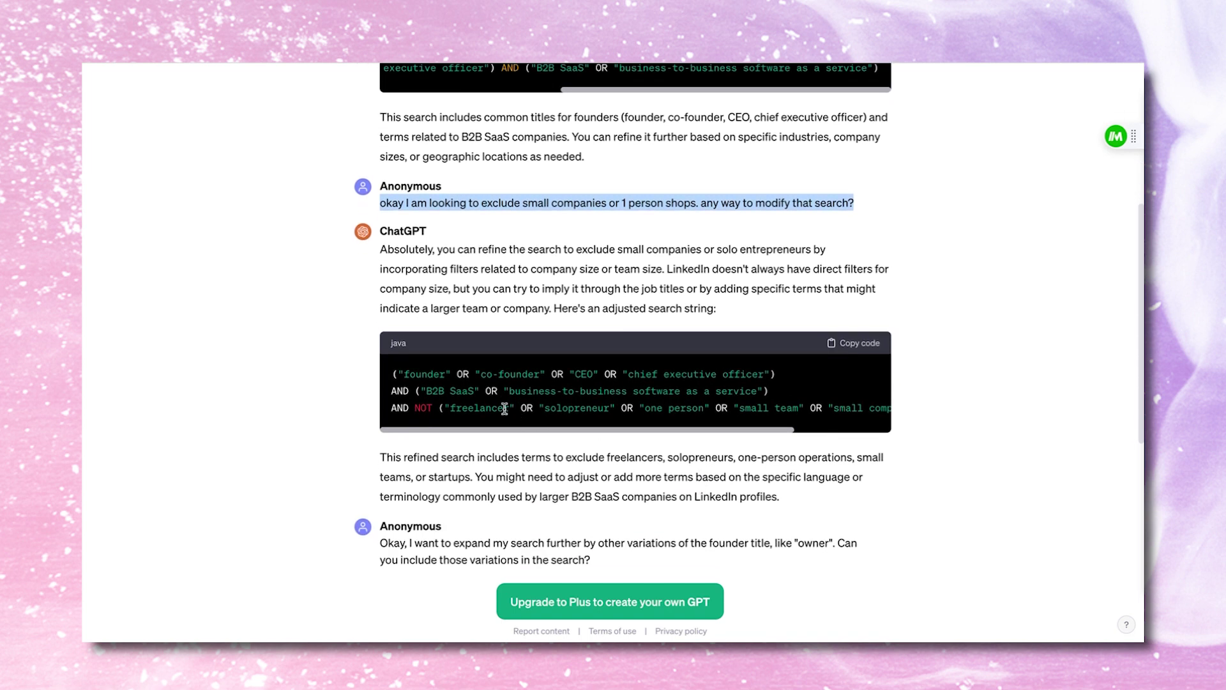
{"action": "scroll", "coordinate": [603, 404], "scroll_direction": "right", "scroll_amount": 3}
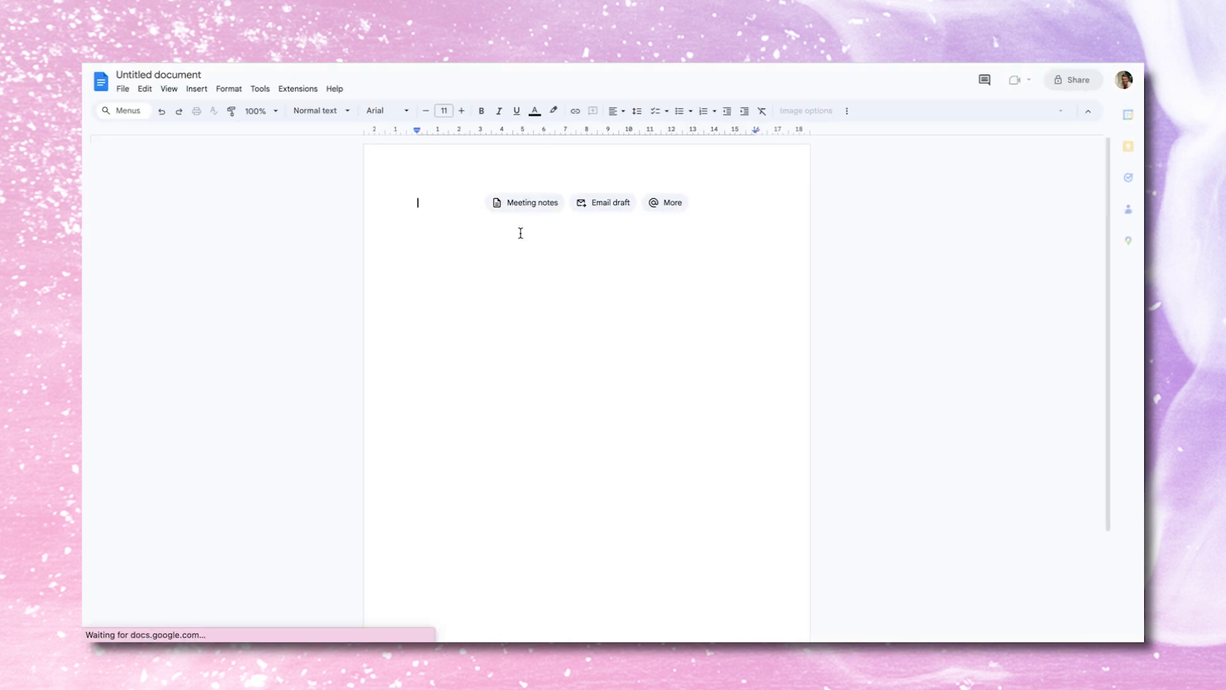
Step: Paste ChatGPT's full search string into the new Google Doc and select it all
{"action": "type", "text": "(\"founder\" OR \"co-founder\" OR \"CEO\" OR \"chief executive officer\") AND (\"B2B SaaS\" OR \"business-to-business software as a service\") AND NOT (\"freelancer\" OR \"solopreneur\" OR \"one person\" OR \"small team\" OR \"small company\" OR \"startup\")"}
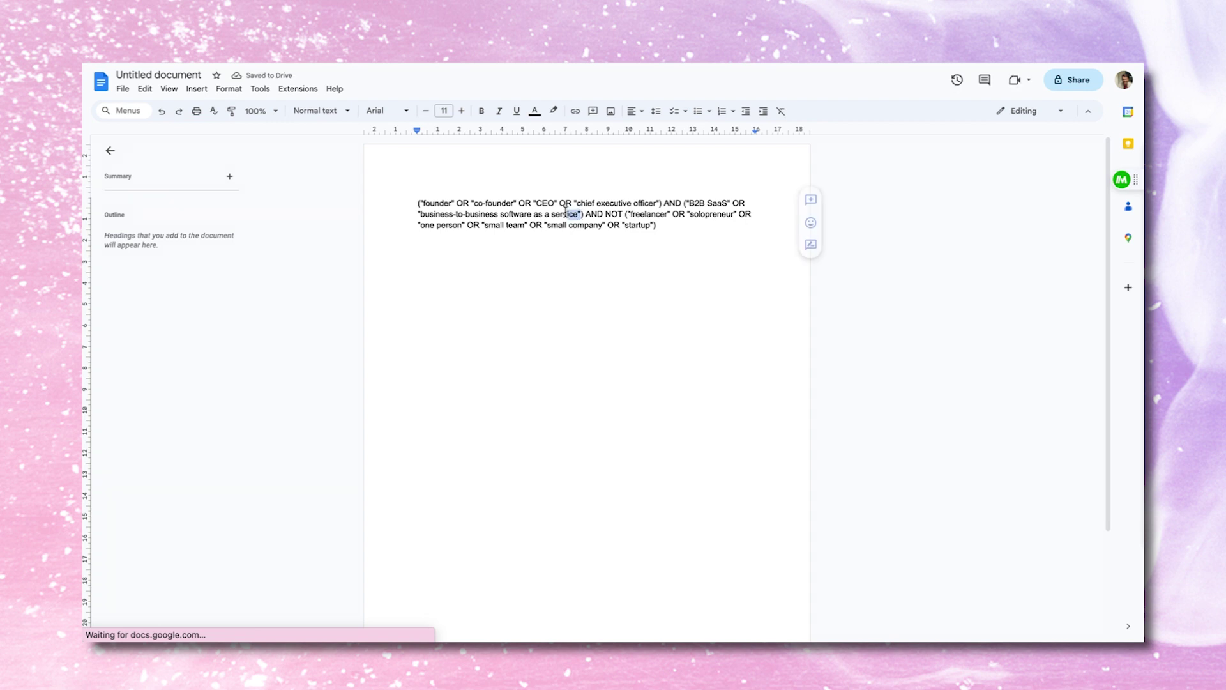
{"action": "left_click_drag", "start_coordinate": [582, 214], "coordinate": [423, 214]}
{"action": "key", "text": "BackSpace"}
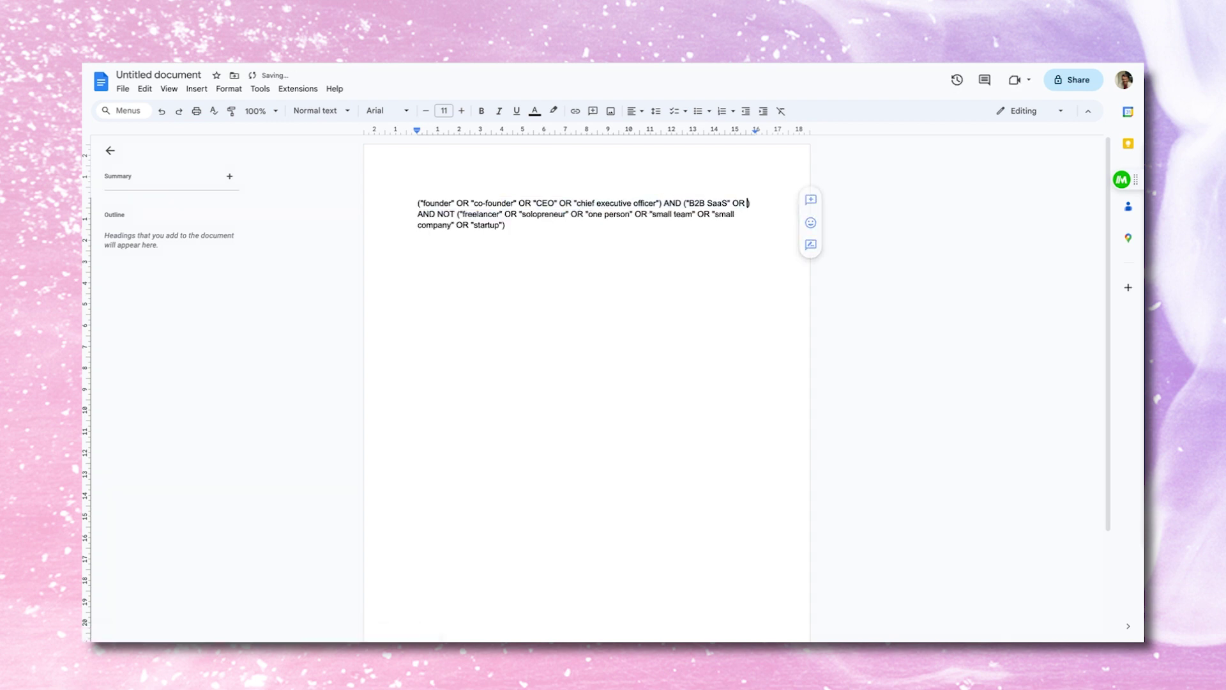
{"action": "left_click", "coordinate": [743, 203]}
{"action": "key", "text": "BackSpace"}
{"action": "key", "text": "BackSpace"}
{"action": "key", "text": "BackSpace"}
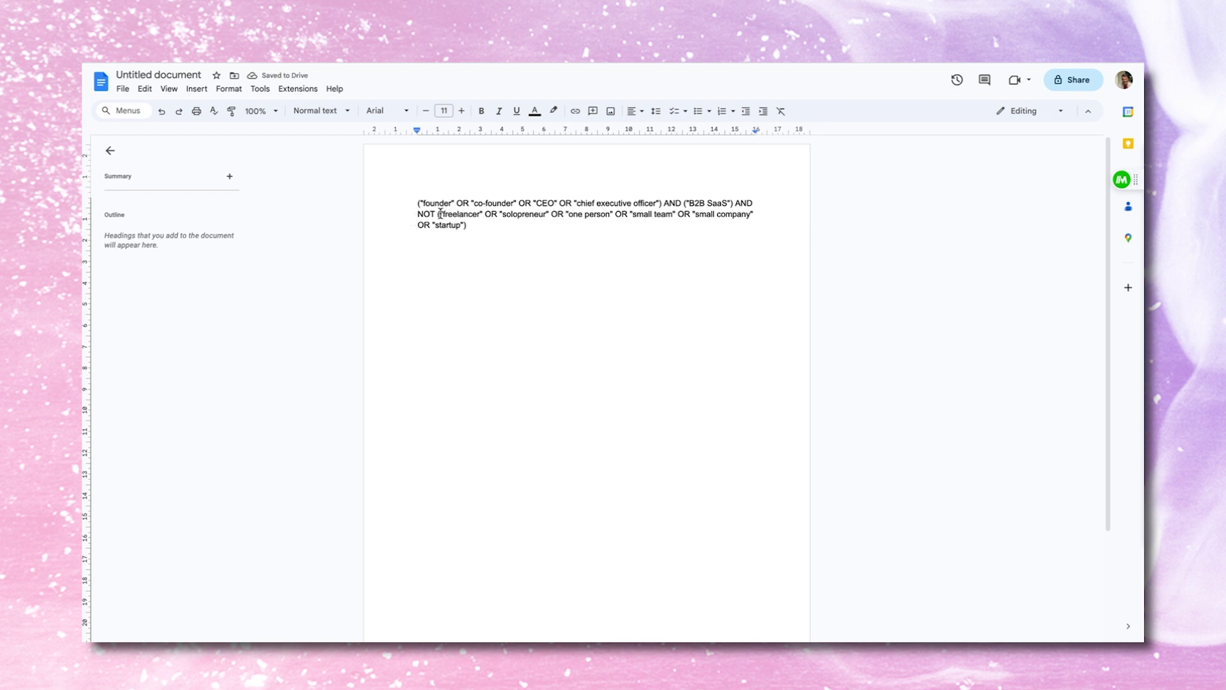
{"action": "key", "text": "ctrl+z"}
{"action": "key", "text": "ctrl+z"}
{"action": "left_click", "coordinate": [687, 234]}
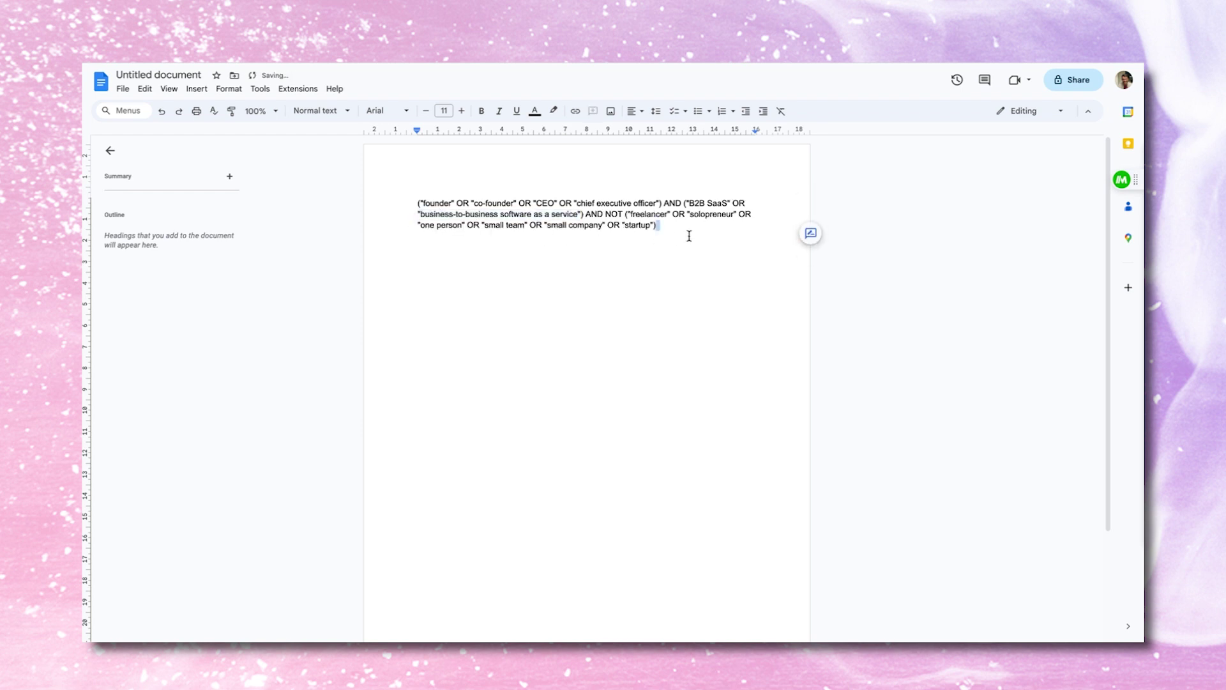
{"action": "key", "text": "ctrl+a"}
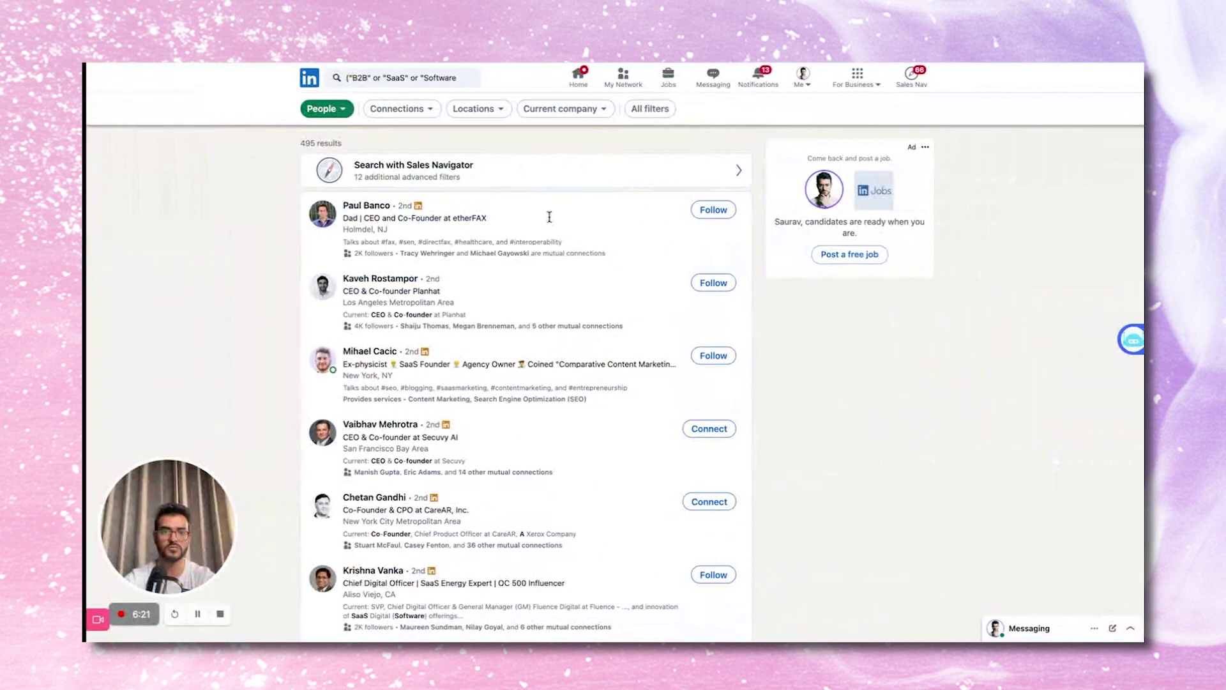
Step: Run the full exclusion query in LinkedIn's people search, which returns an error page
{"action": "left_click", "coordinate": [403, 77]}
{"action": "key", "text": "ctrl+a"}
{"action": "key", "text": "ctrl+v"}
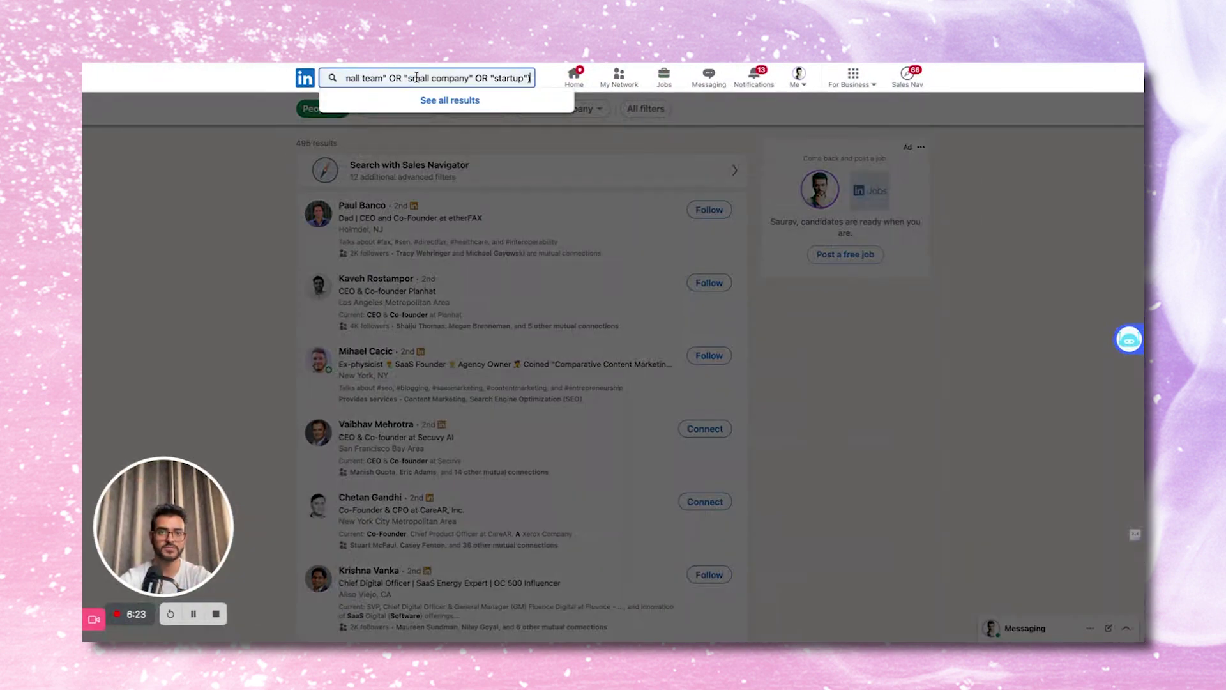
{"action": "key", "text": "Return"}
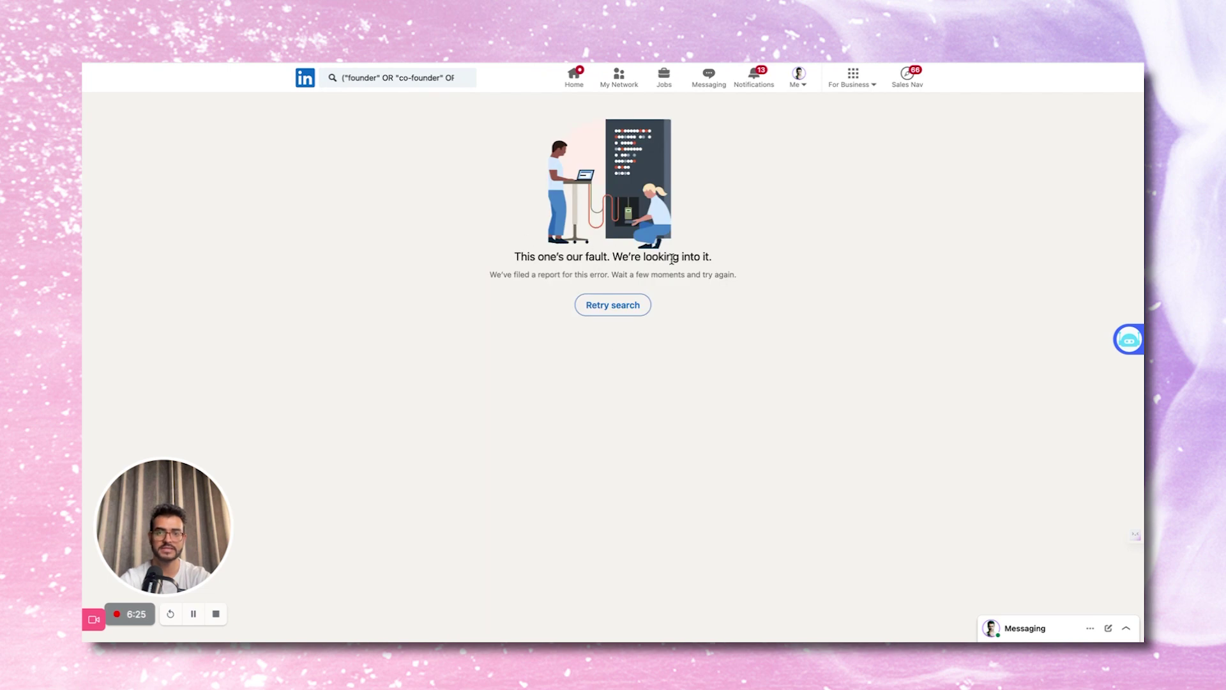
{"action": "triple_click", "coordinate": [652, 255]}
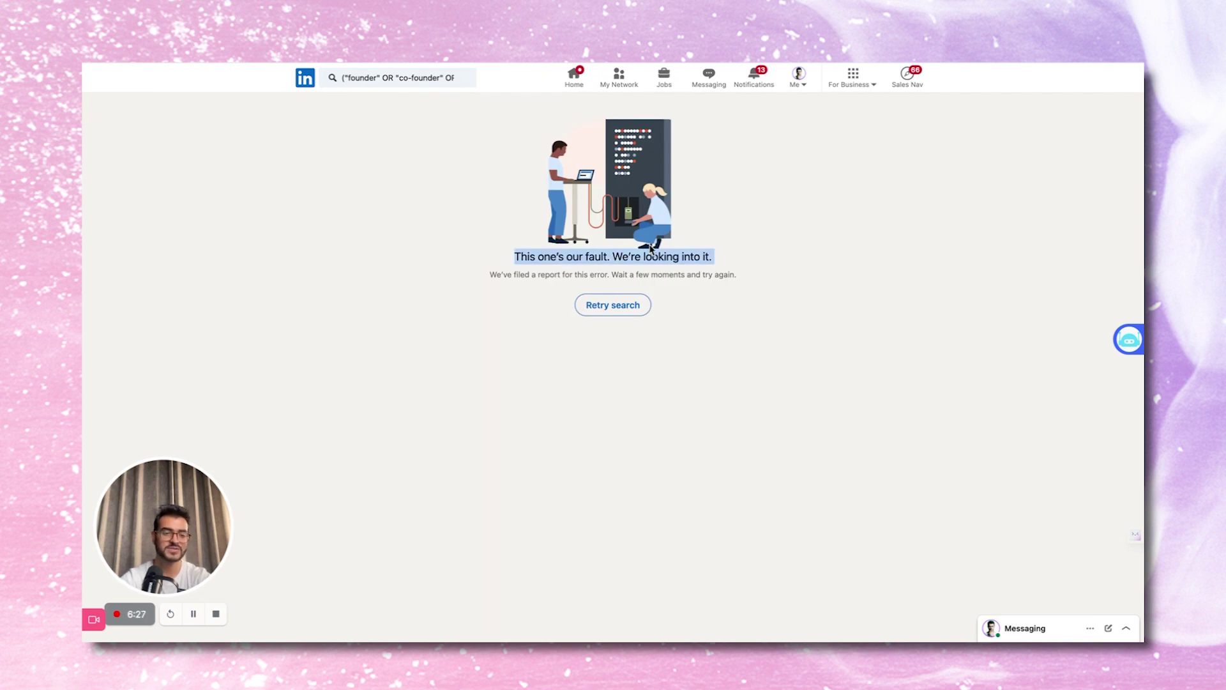
{"action": "key", "text": "ctrl+Left"}
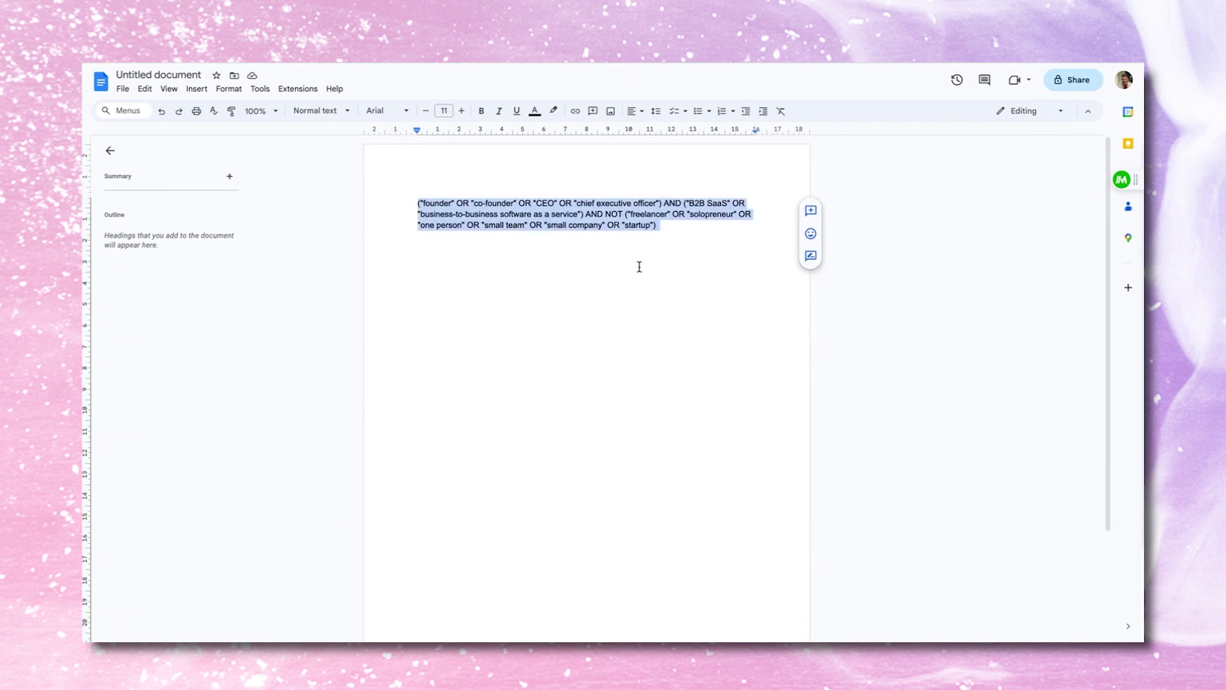
Step: Trim the Doc query to founder titles AND ("B2B SaaS") NOT "freelancer" NOT "solopreneur" and select it
{"action": "left_click", "coordinate": [659, 214]}
{"action": "left_click_drag", "start_coordinate": [732, 204], "coordinate": [575, 214]}
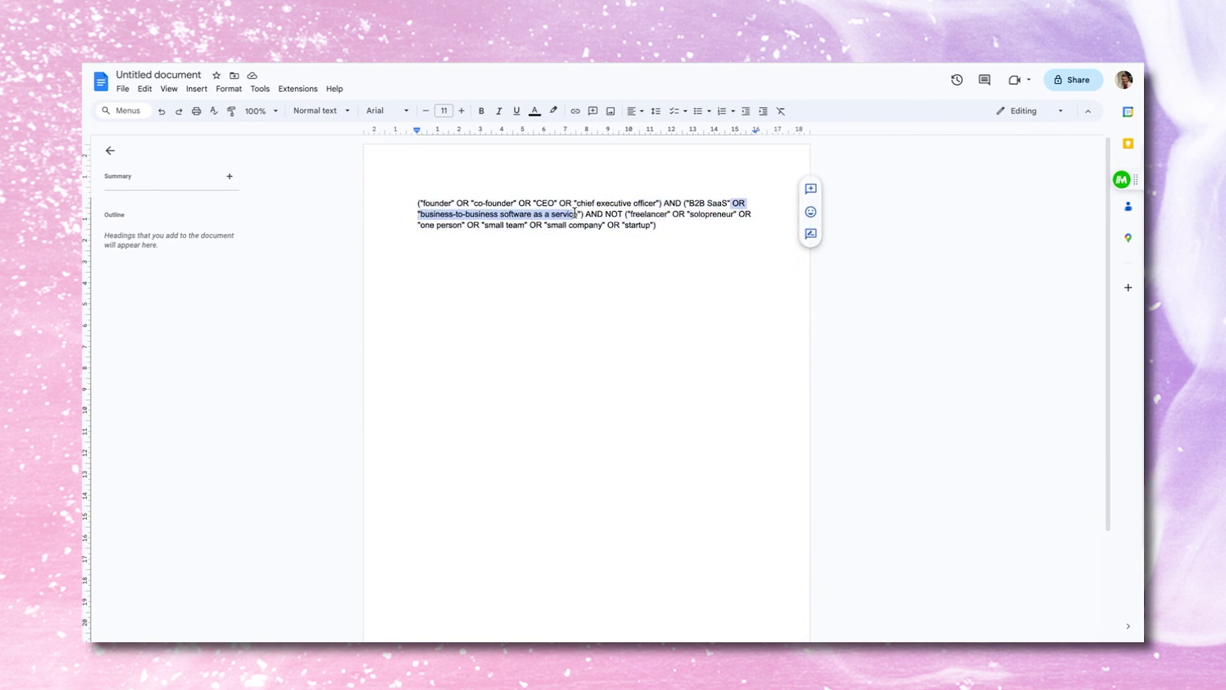
{"action": "key", "text": "BackSpace"}
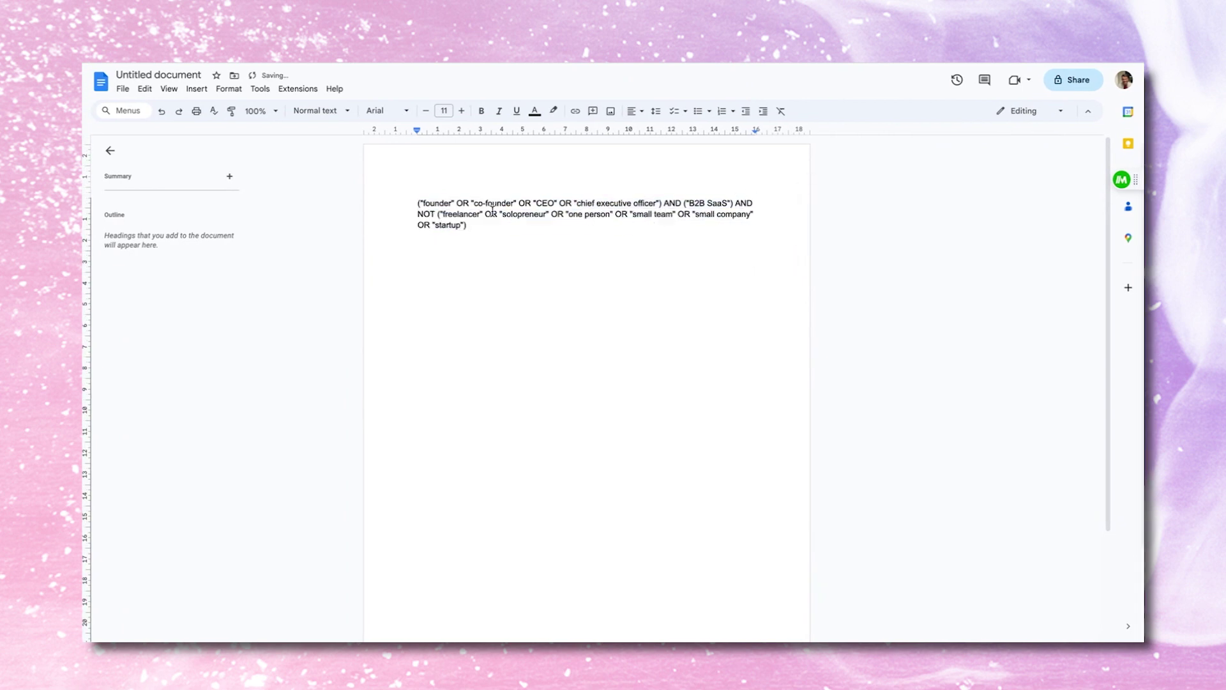
{"action": "left_click", "coordinate": [440, 214]}
{"action": "key", "text": "BackSpace"}
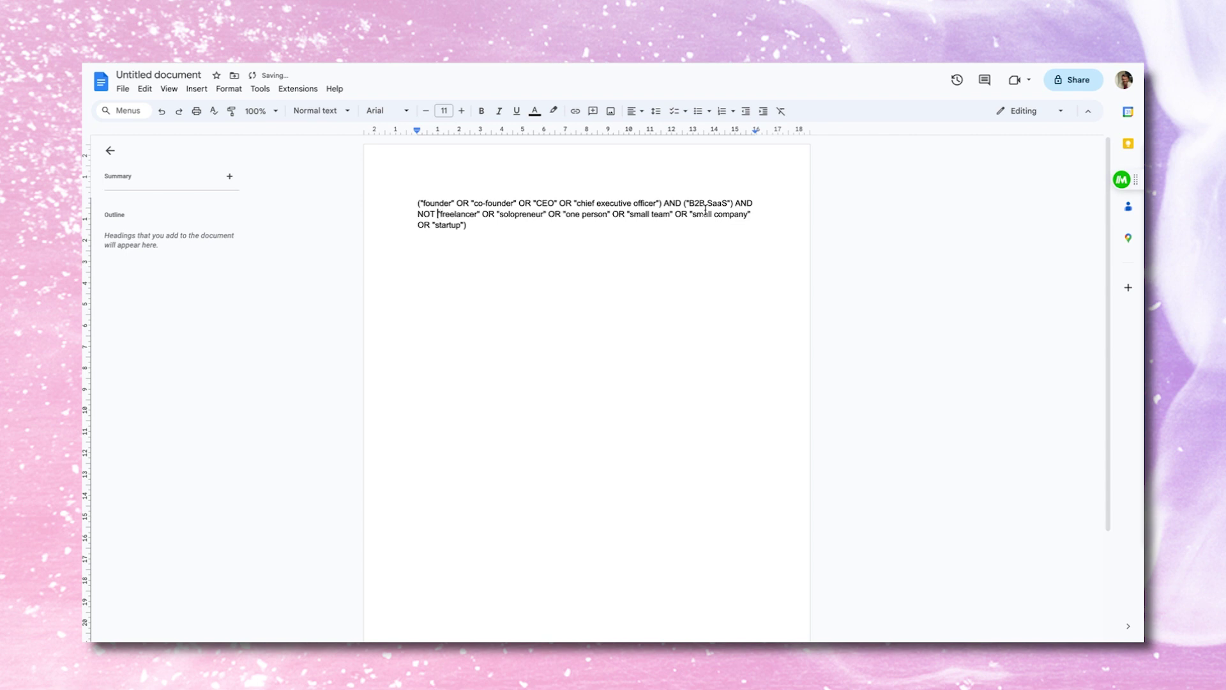
{"action": "double_click", "coordinate": [743, 202]}
{"action": "key", "text": "BackSpace"}
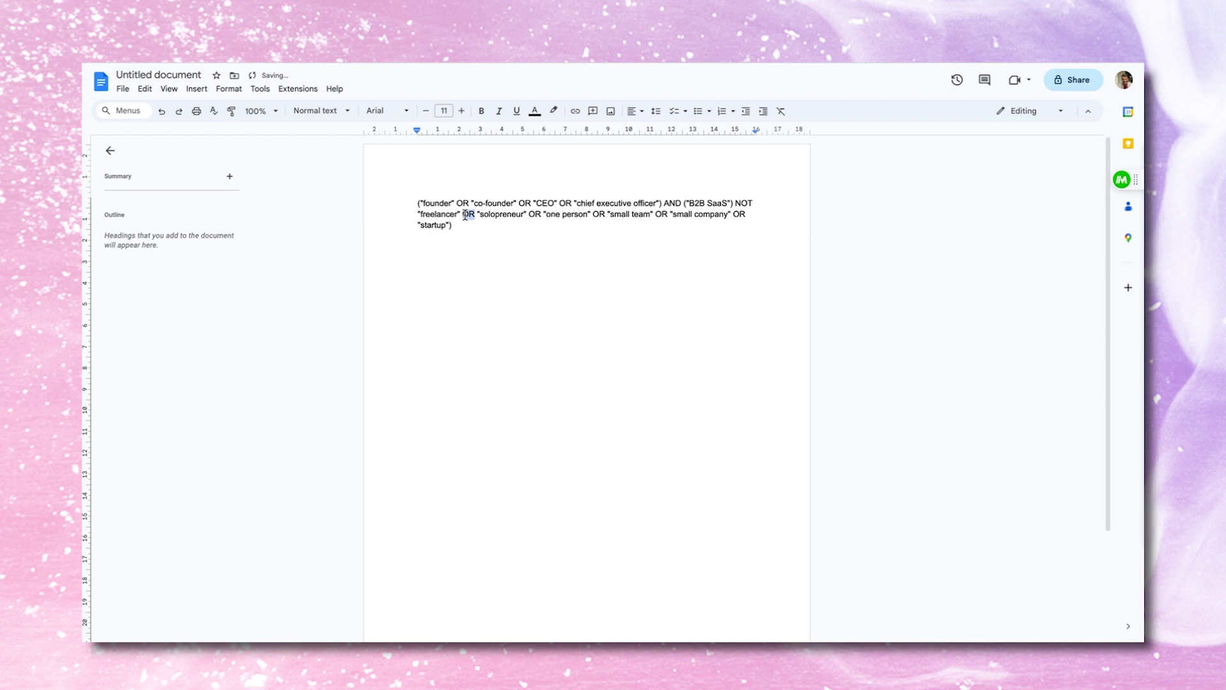
{"action": "type", "text": "NOT"}
{"action": "left_click", "coordinate": [525, 253]}
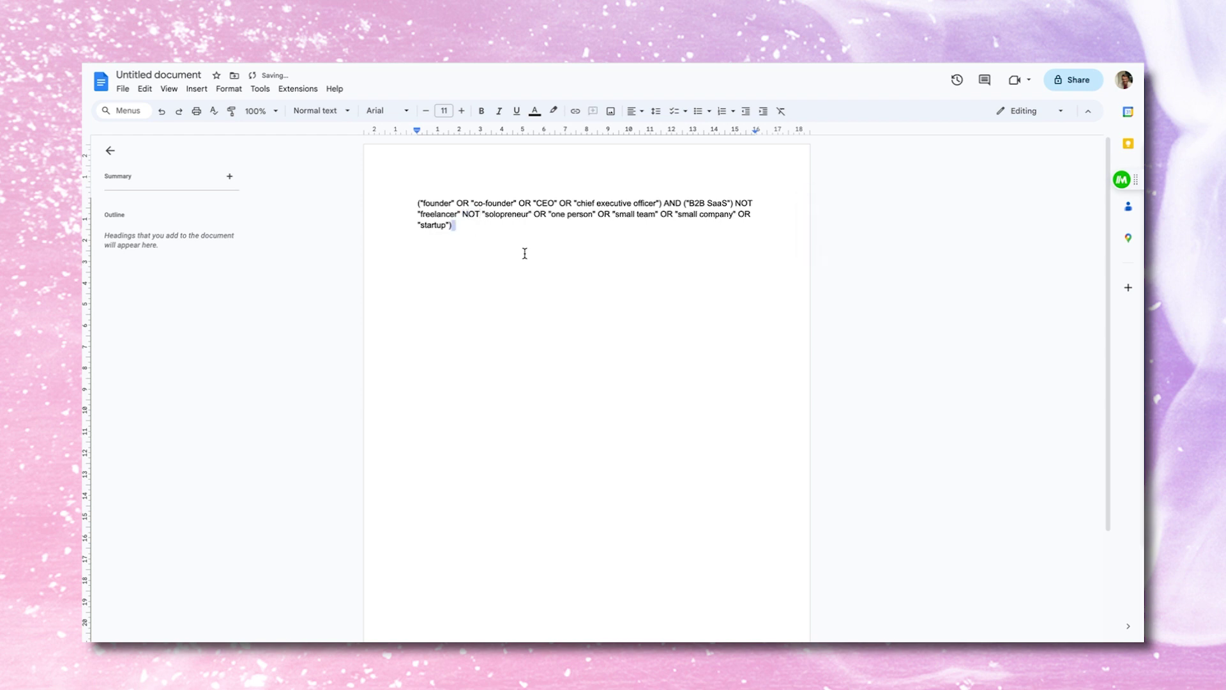
{"action": "left_click", "coordinate": [533, 215], "text": "shift"}
{"action": "key", "text": "BackSpace"}
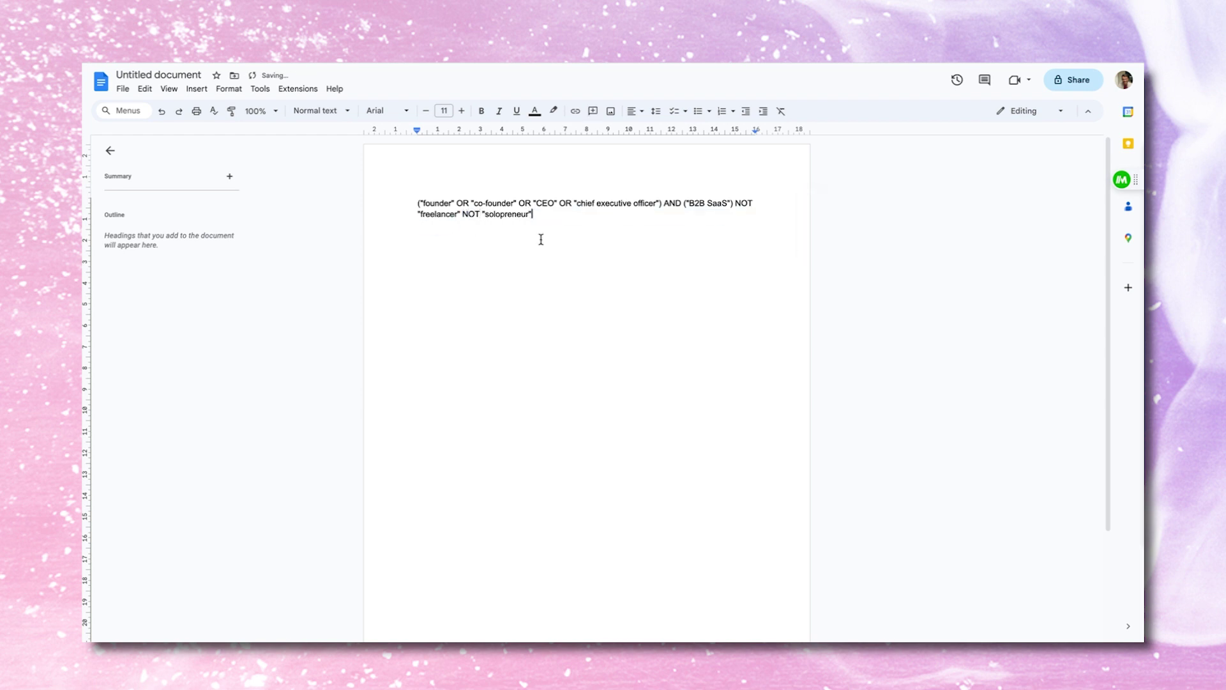
{"action": "left_click_drag", "start_coordinate": [534, 215], "coordinate": [375, 200]}
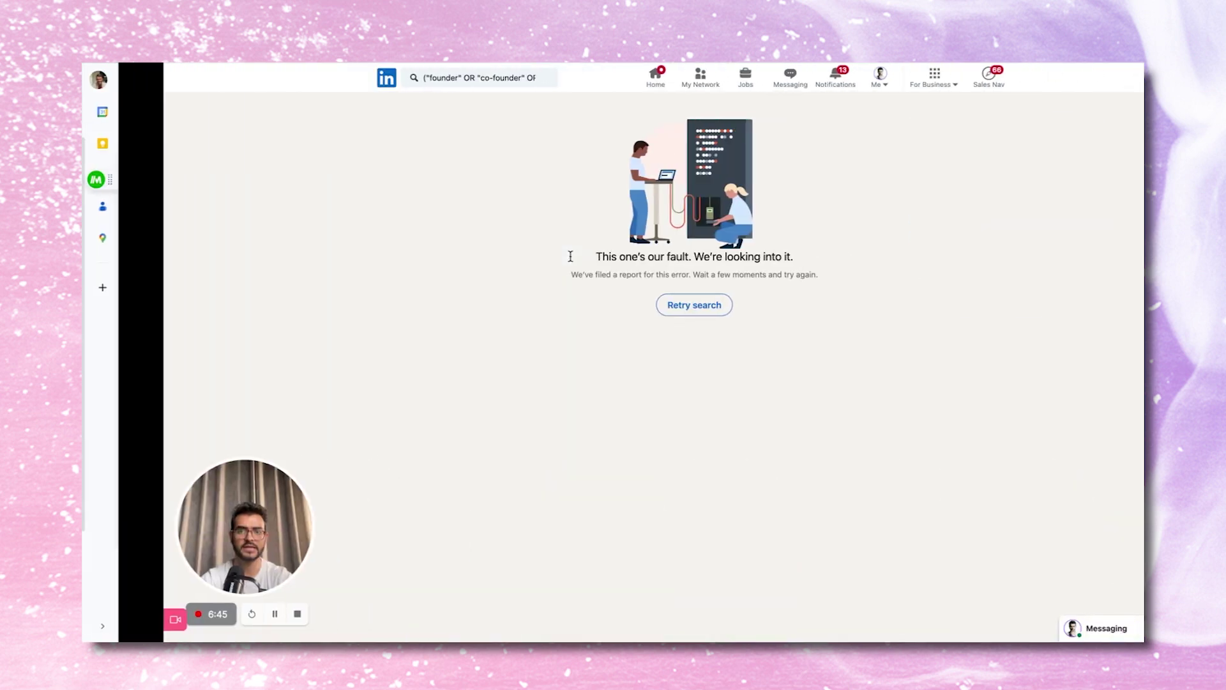
Step: Replace LinkedIn's search with the shortened query and run it
{"action": "left_click", "coordinate": [409, 77]}
{"action": "key", "text": "ctrl+a"}
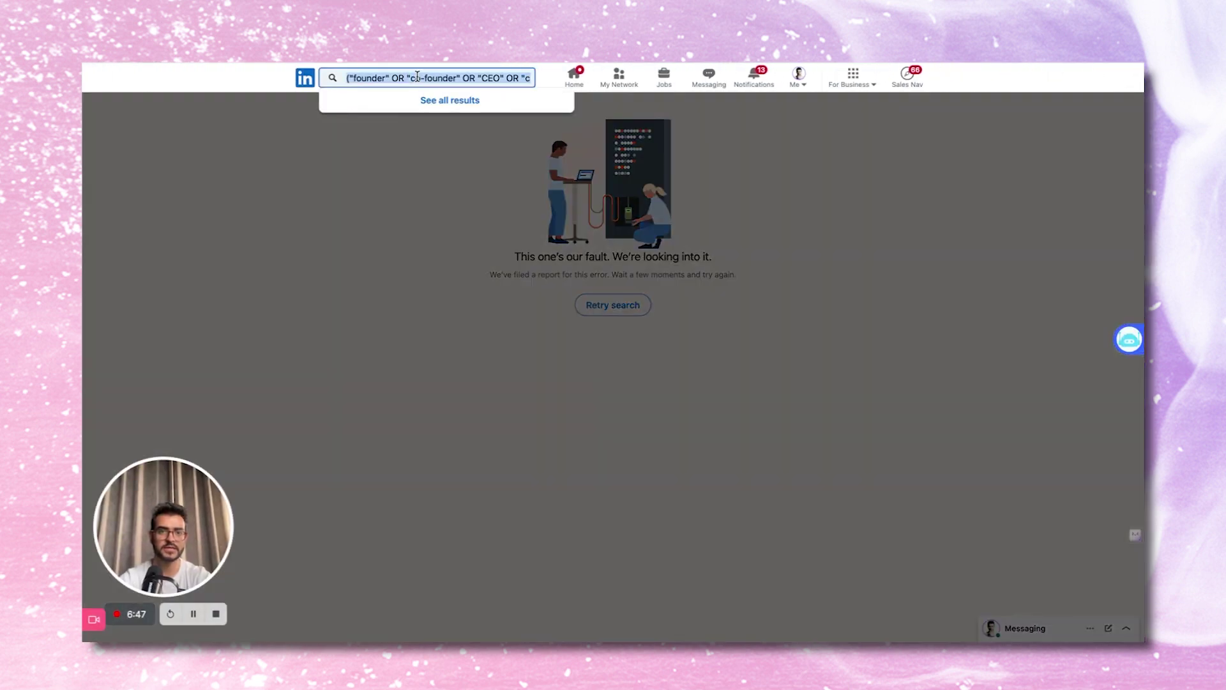
{"action": "key", "text": "ctrl+v"}
{"action": "key", "text": "Return"}
Step: Remove the brackets around "B2B SaaS" and rerun the people search, about 5,300 results
{"action": "left_click", "coordinate": [421, 78]}
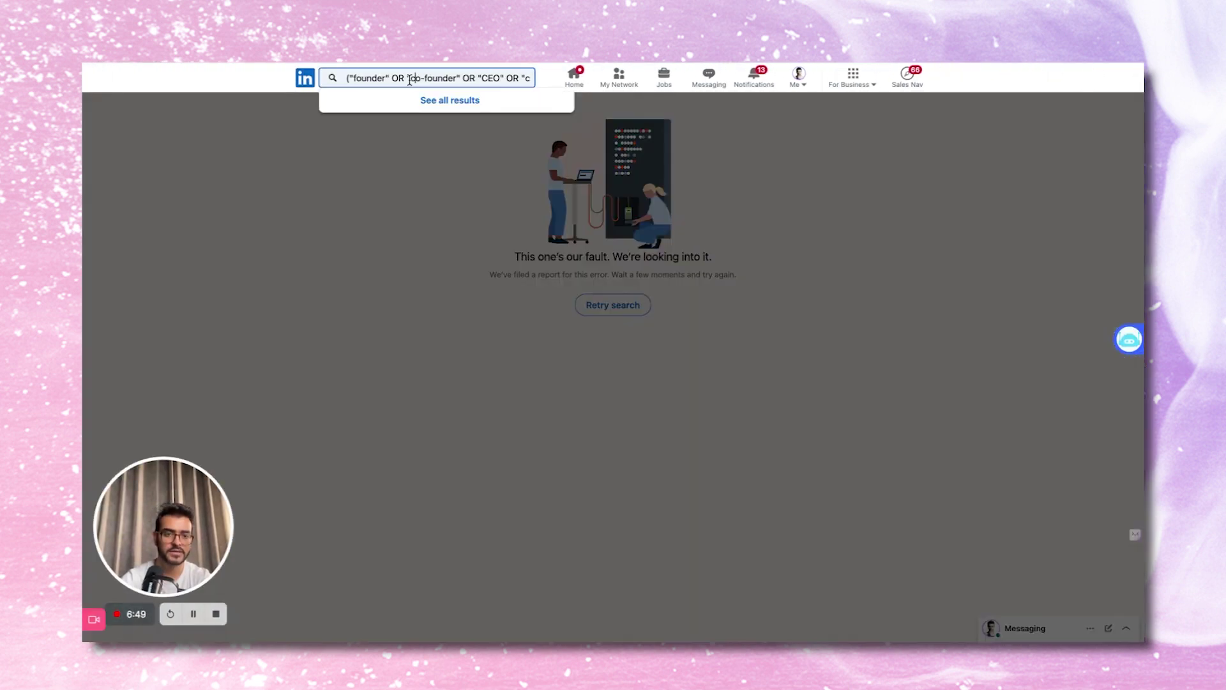
{"action": "left_click", "coordinate": [504, 78]}
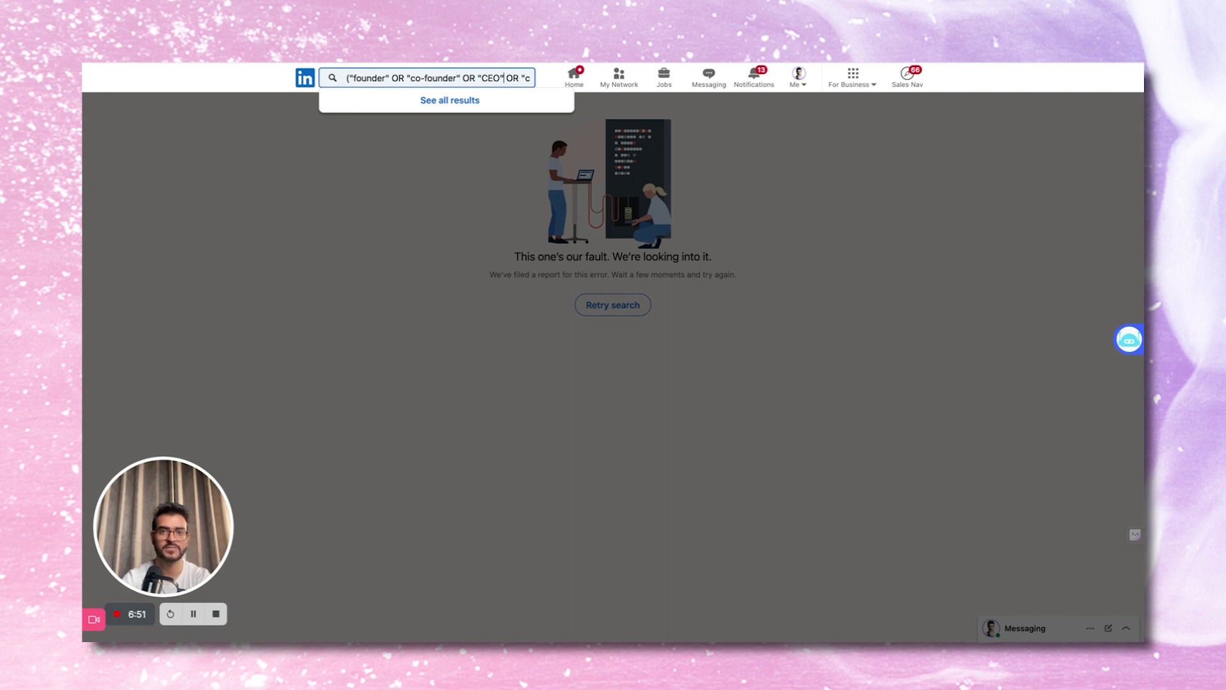
{"action": "scroll", "coordinate": [455, 78], "scroll_direction": "right", "scroll_amount": 2}
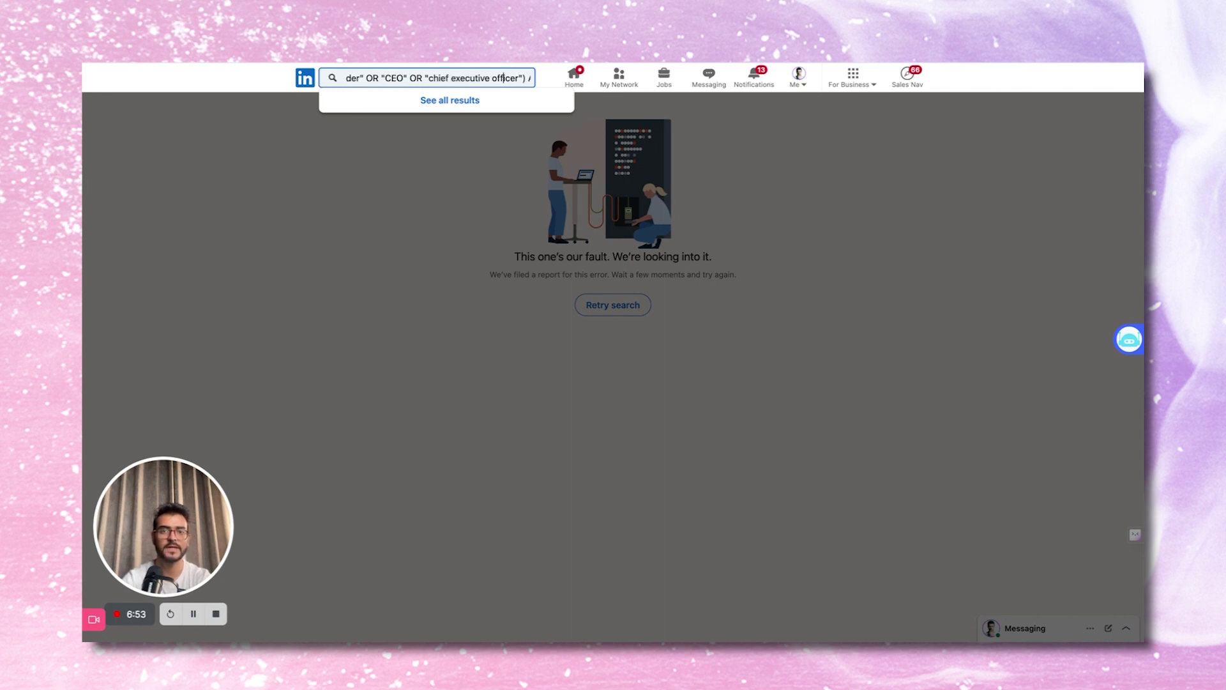
{"action": "scroll", "coordinate": [523, 77], "scroll_direction": "right", "scroll_amount": 3}
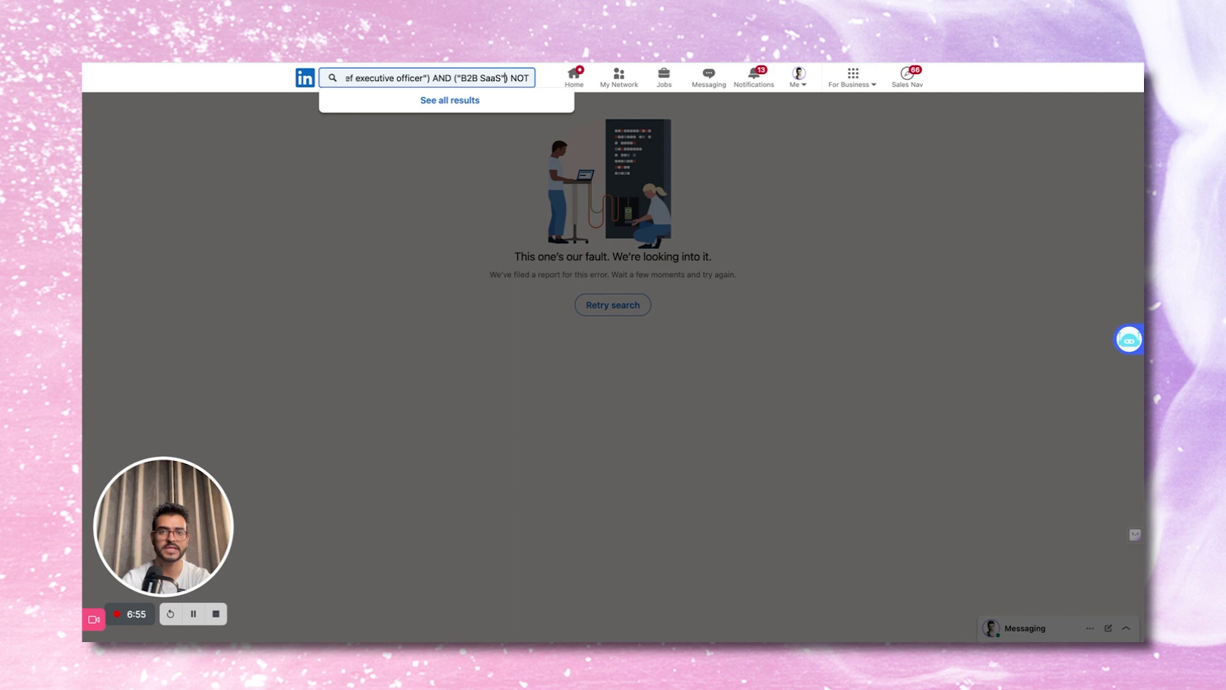
{"action": "left_click", "coordinate": [506, 77]}
{"action": "key", "text": "BackSpace"}
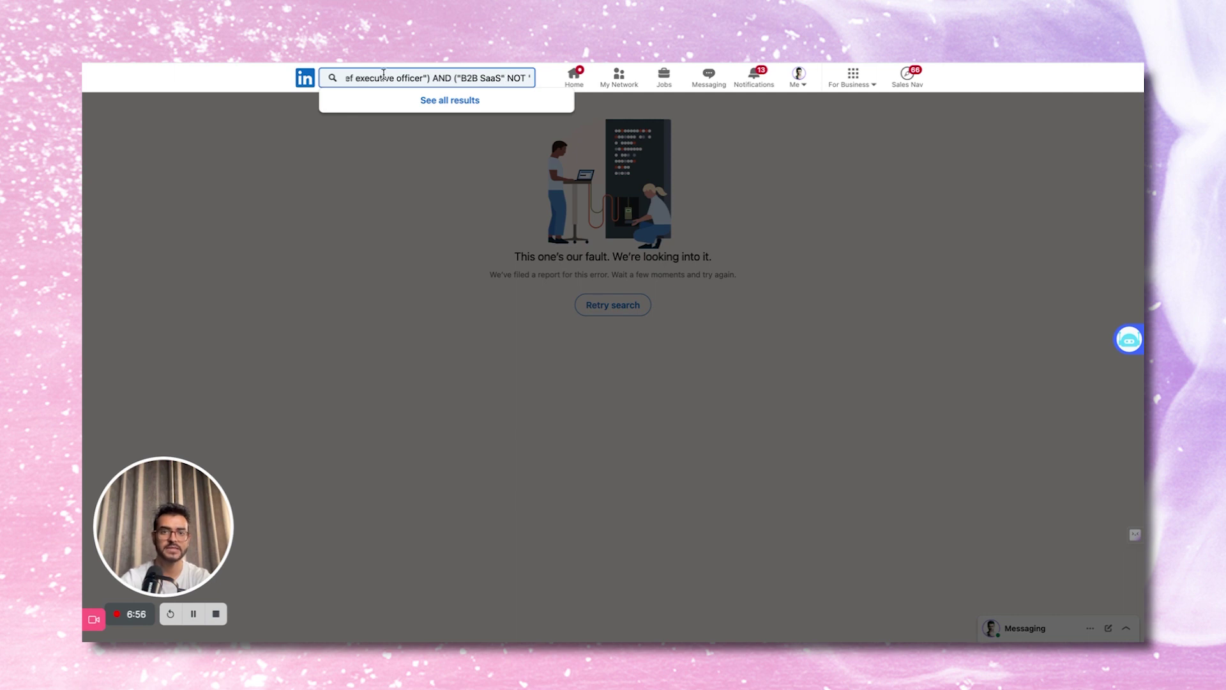
{"action": "left_click", "coordinate": [456, 78]}
{"action": "key", "text": "BackSpace"}
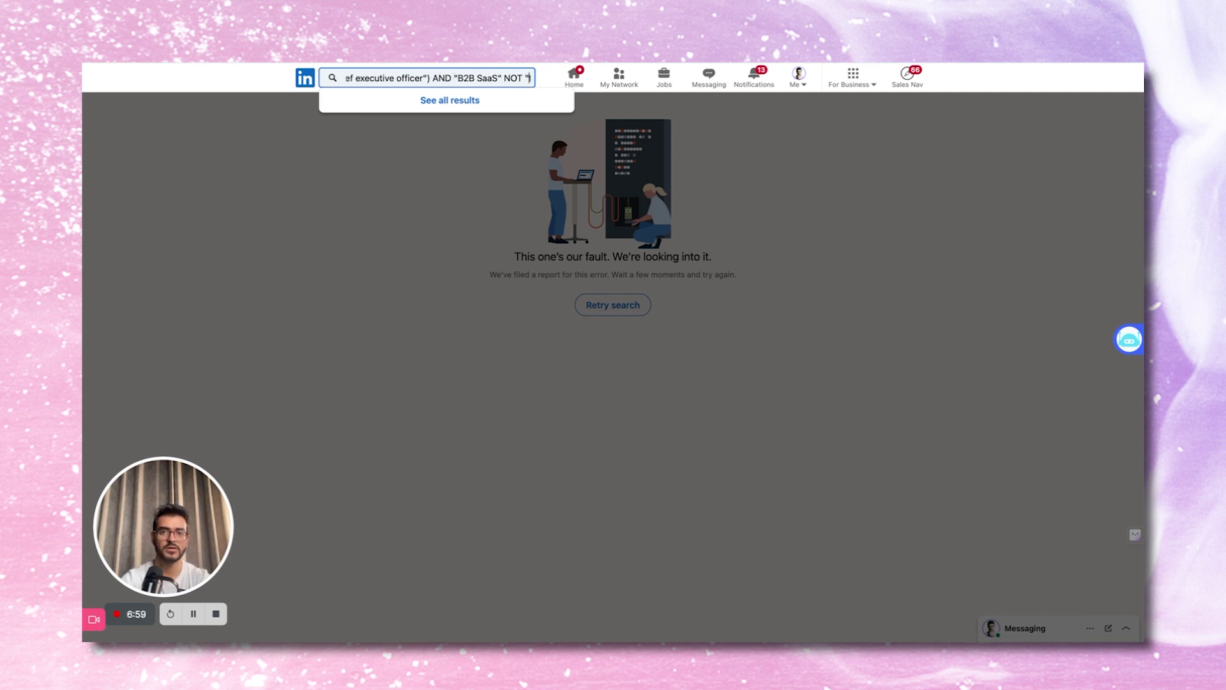
{"action": "scroll", "coordinate": [486, 77], "scroll_direction": "right", "scroll_amount": 2}
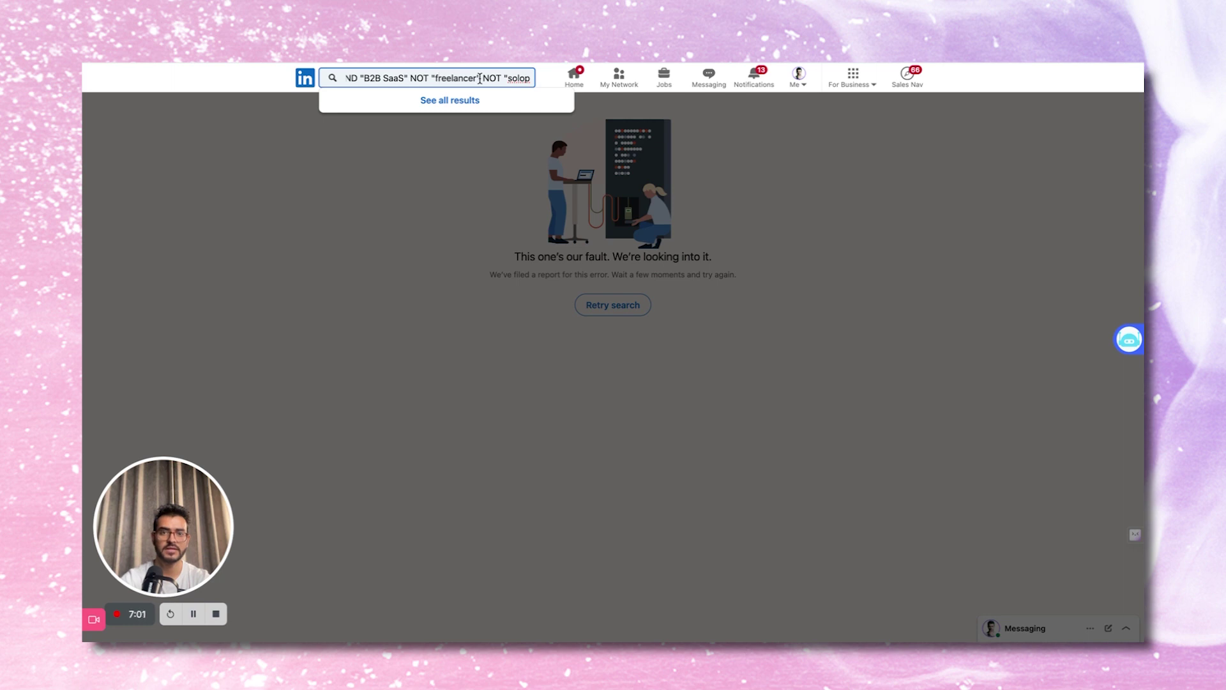
{"action": "left_click_drag", "start_coordinate": [520, 82], "coordinate": [547, 82]}
{"action": "left_click", "coordinate": [566, 80]}
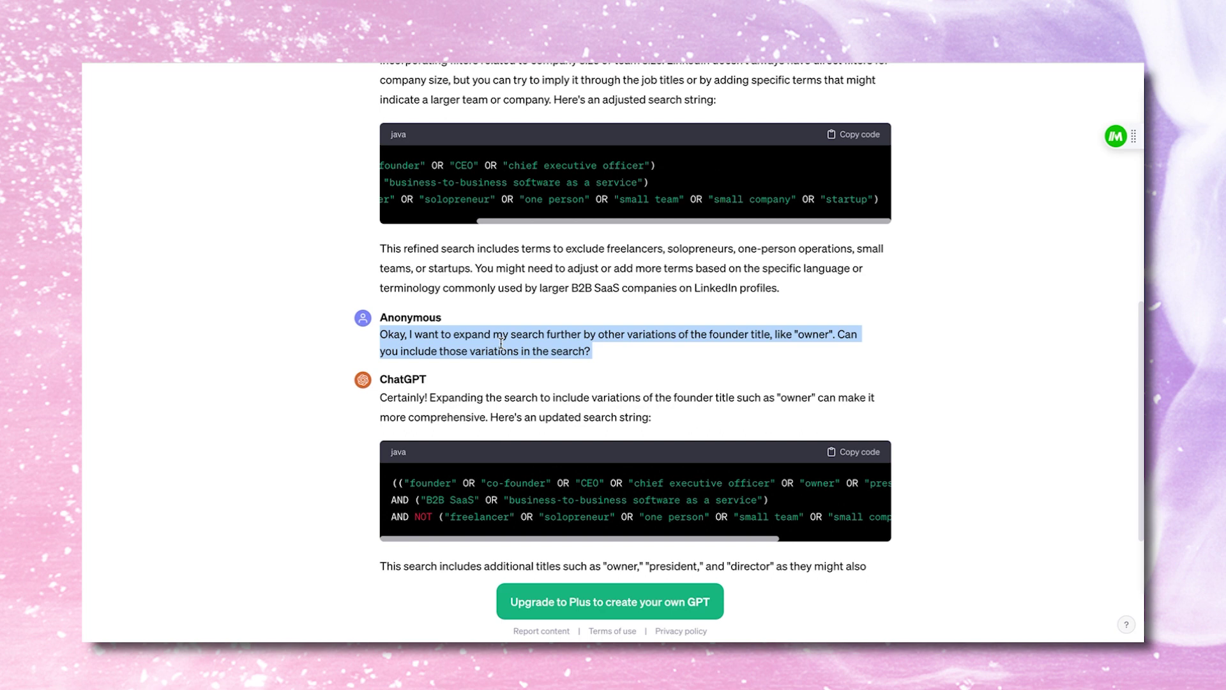
Step: Highlight the earlier ChatGPT request asking for founder title variations, then clear the selection
{"action": "triple_click", "coordinate": [502, 344]}
{"action": "triple_click", "coordinate": [503, 344]}
{"action": "triple_click", "coordinate": [651, 336]}
{"action": "left_click", "coordinate": [755, 327]}
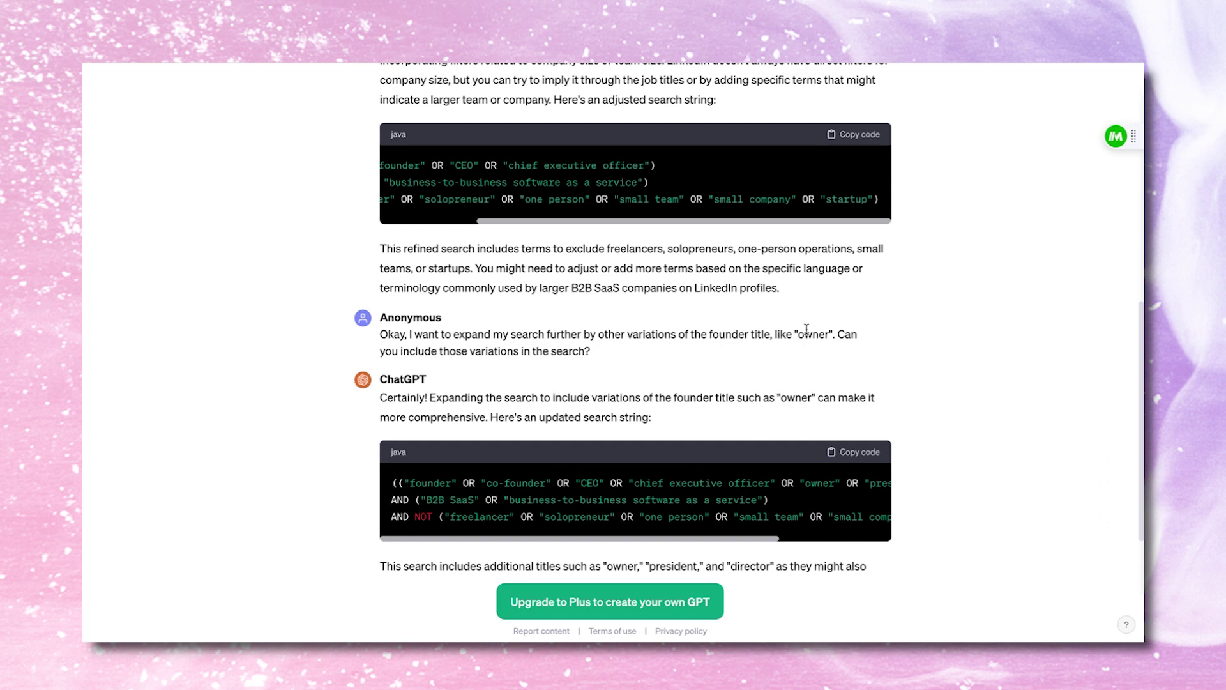
Step: Review the owner-variations request and ChatGPT's updated search string adding owner, president and director titles
{"action": "triple_click", "coordinate": [704, 346]}
{"action": "triple_click", "coordinate": [567, 410]}
{"action": "scroll", "coordinate": [565, 402], "scroll_direction": "down", "scroll_amount": 1}
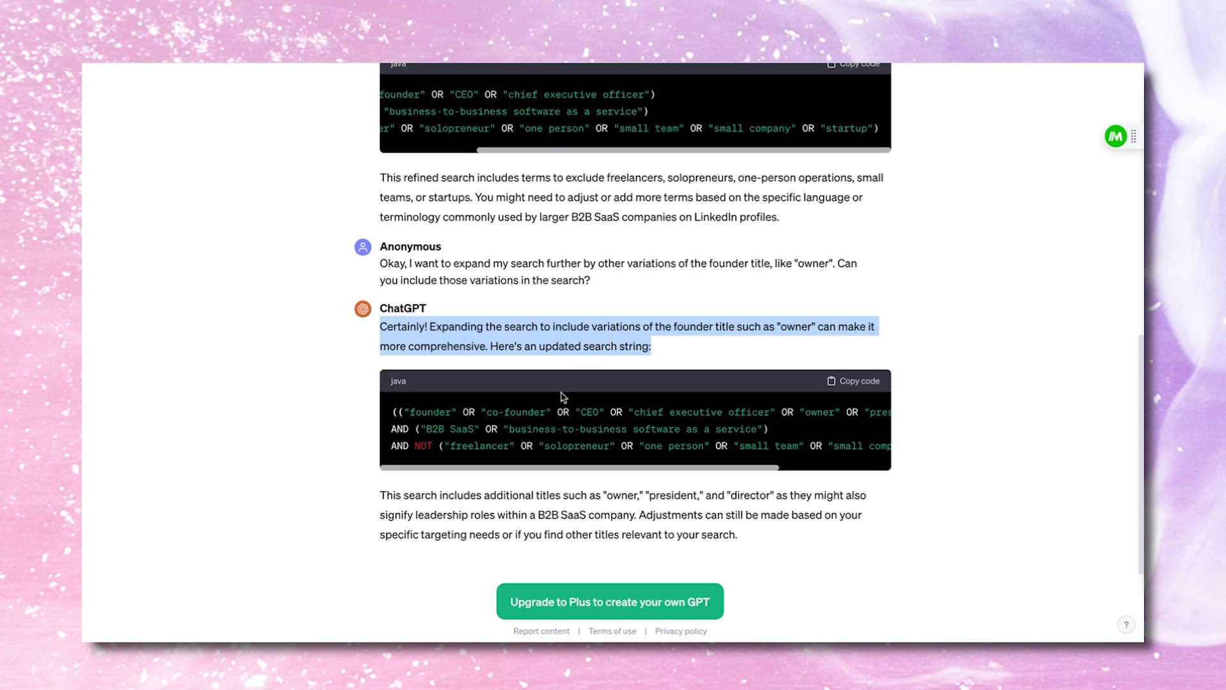
{"action": "triple_click", "coordinate": [506, 327]}
{"action": "triple_click", "coordinate": [475, 342]}
{"action": "scroll", "coordinate": [660, 409], "scroll_direction": "right", "scroll_amount": 3}
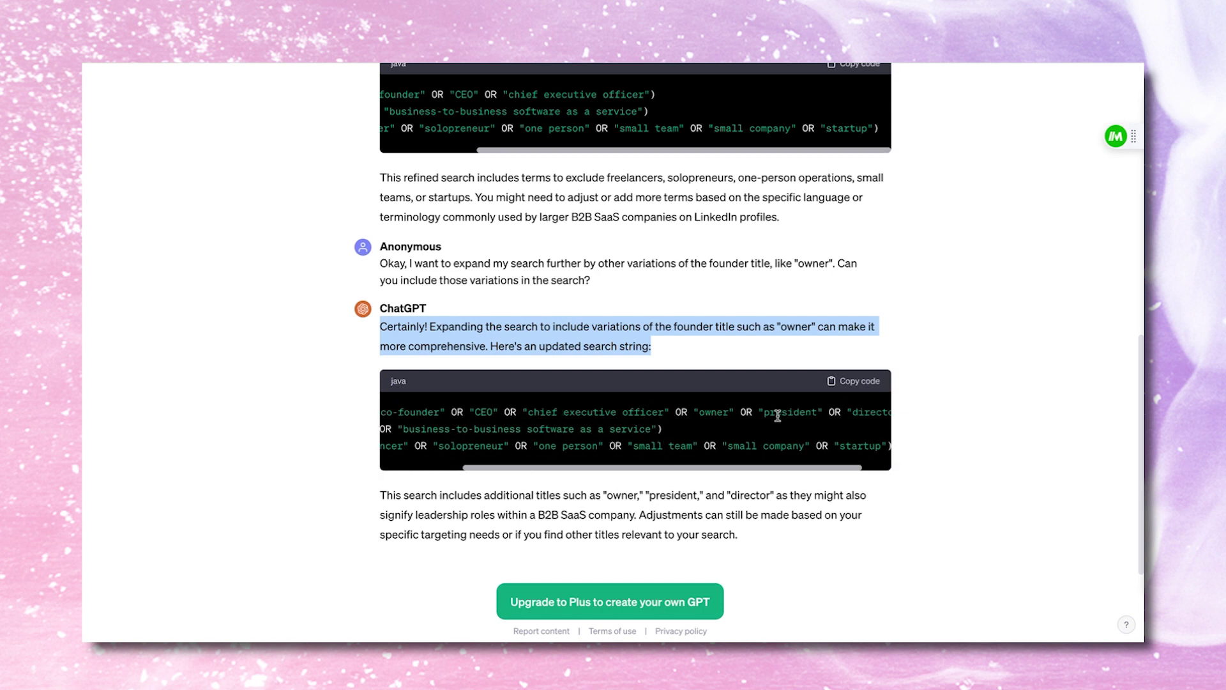